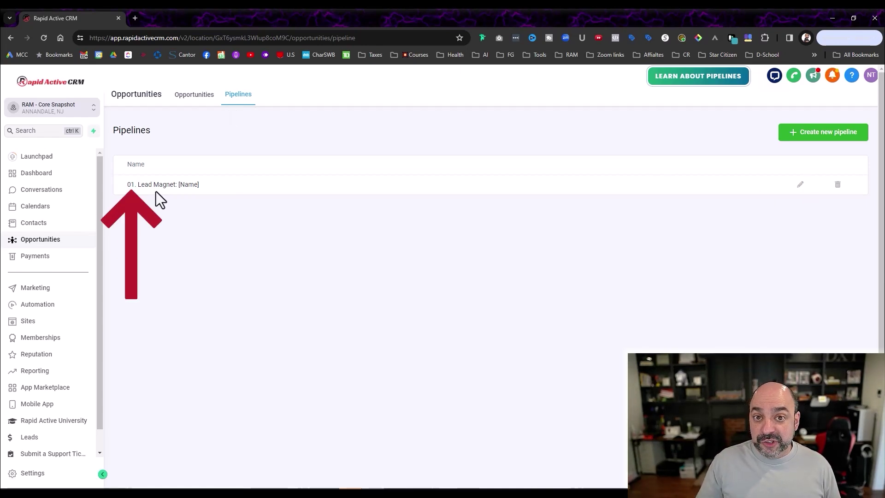
Open the "01. Lead Magnet: [Name]" pipeline, examine its stages, and save it.
{"action": "left_click", "coordinate": [800, 185]}
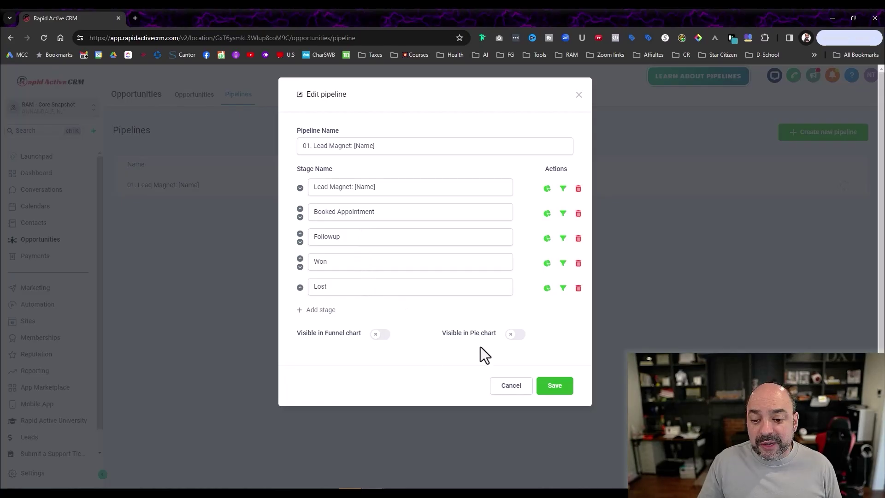
{"action": "left_click", "coordinate": [558, 387]}
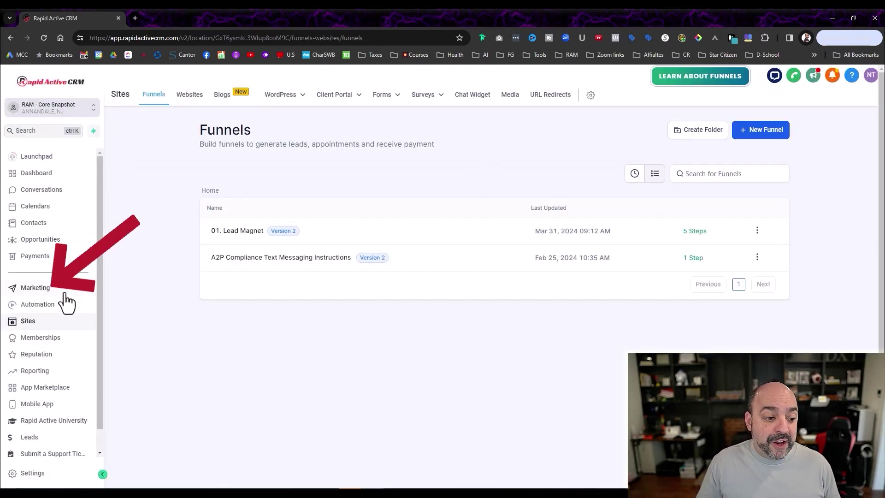
Open the Lead Magnet page of the "01. Lead Magnet" funnel for editing and examine its opt-in form, sections and footer.
{"action": "left_click", "coordinate": [235, 230]}
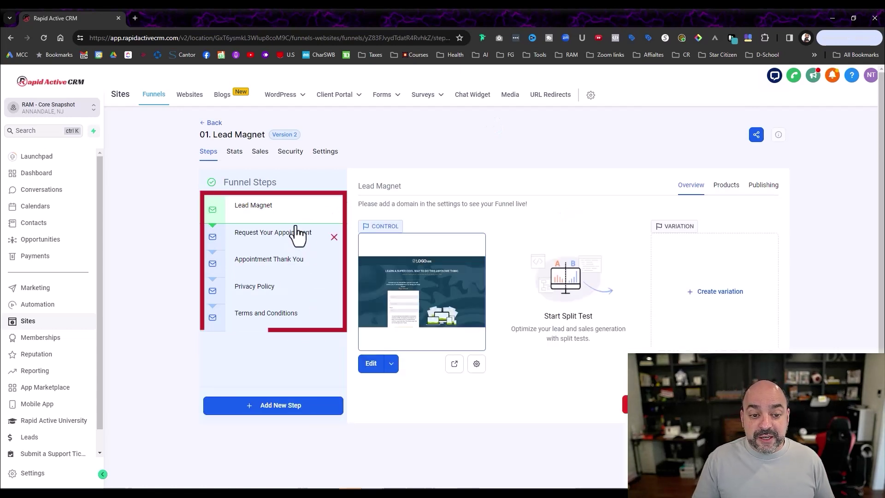
{"action": "left_click", "coordinate": [372, 364]}
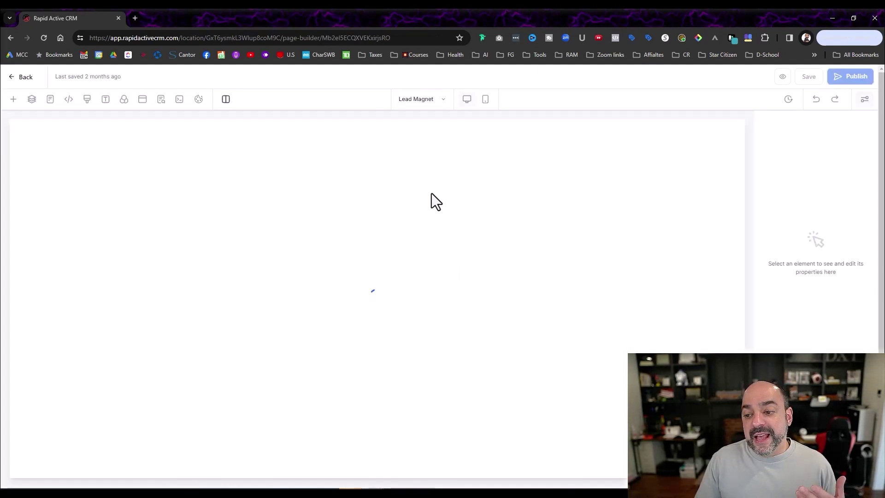
{"action": "left_click", "coordinate": [426, 204]}
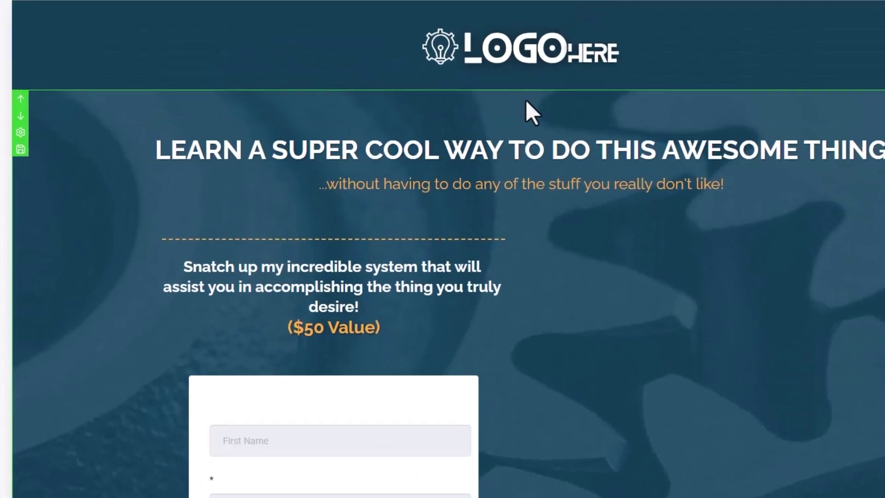
{"action": "scroll", "coordinate": [607, 153], "scroll_direction": "down", "scroll_amount": 12}
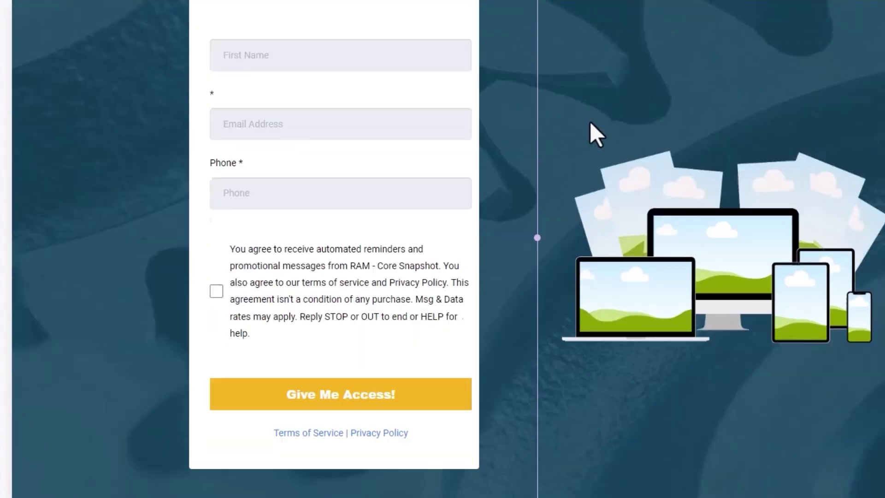
{"action": "scroll", "coordinate": [388, 78], "scroll_direction": "up", "scroll_amount": 5}
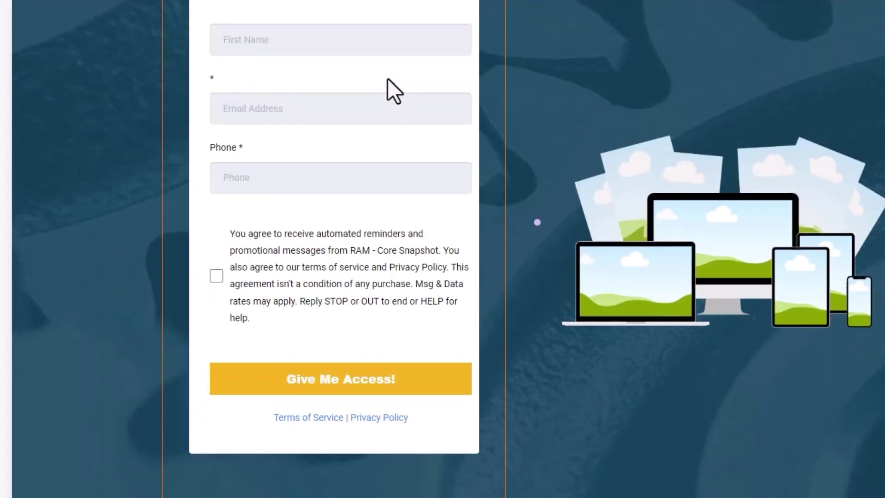
{"action": "scroll", "coordinate": [400, 86], "scroll_direction": "down", "scroll_amount": 4}
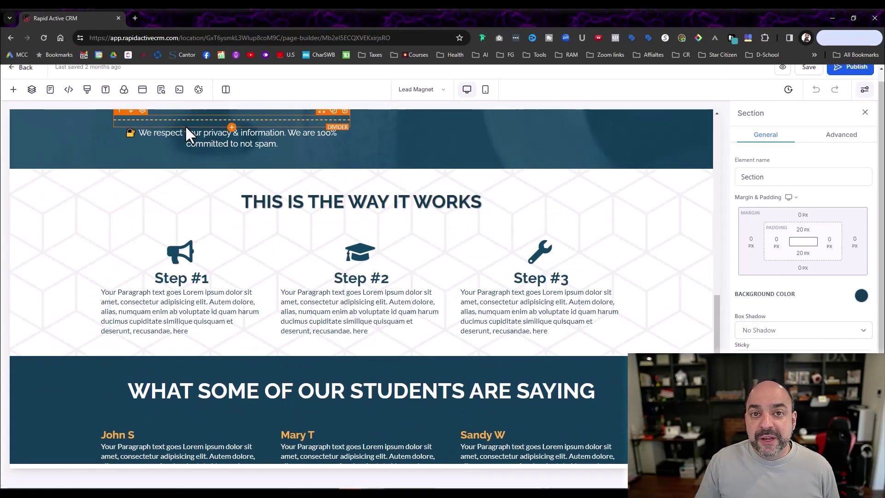
{"action": "scroll", "coordinate": [342, 115], "scroll_direction": "down", "scroll_amount": 4}
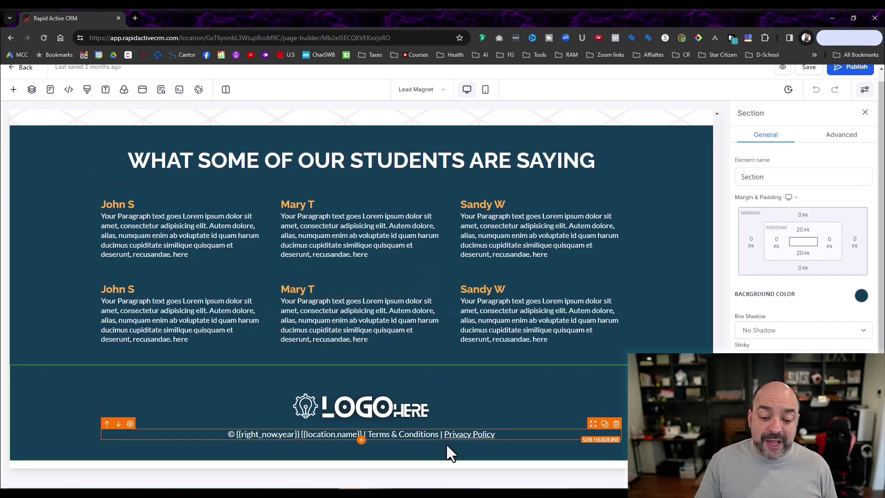
Inspect the URL behind the footer's "Terms & Conditions" link and close the link settings without saving.
{"action": "left_click", "coordinate": [399, 437]}
{"action": "left_click", "coordinate": [399, 437]}
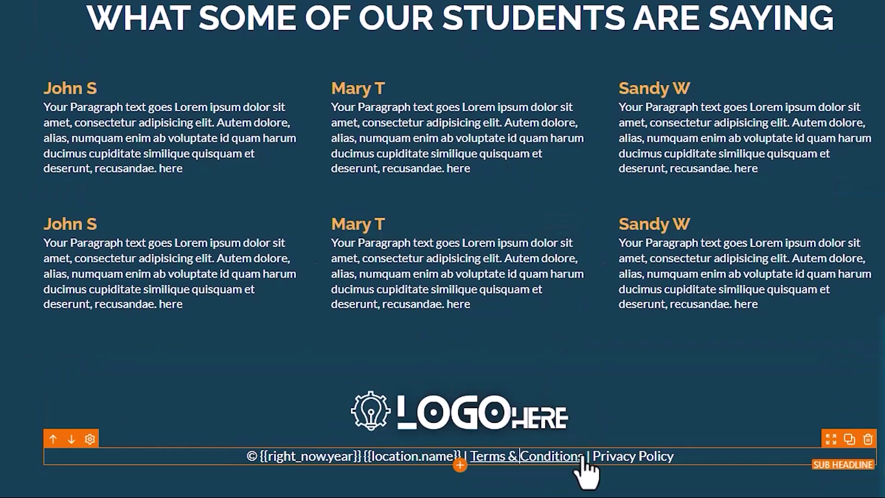
{"action": "left_click_drag", "start_coordinate": [582, 456], "coordinate": [479, 459]}
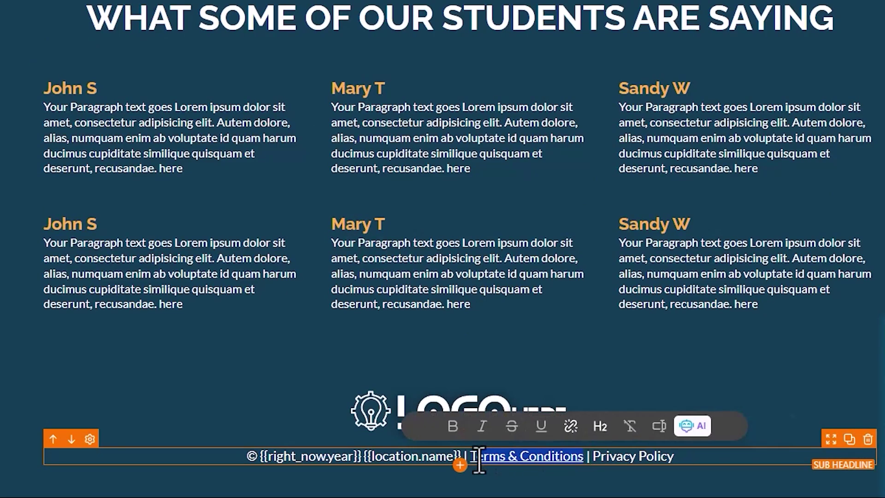
{"action": "left_click", "coordinate": [571, 426]}
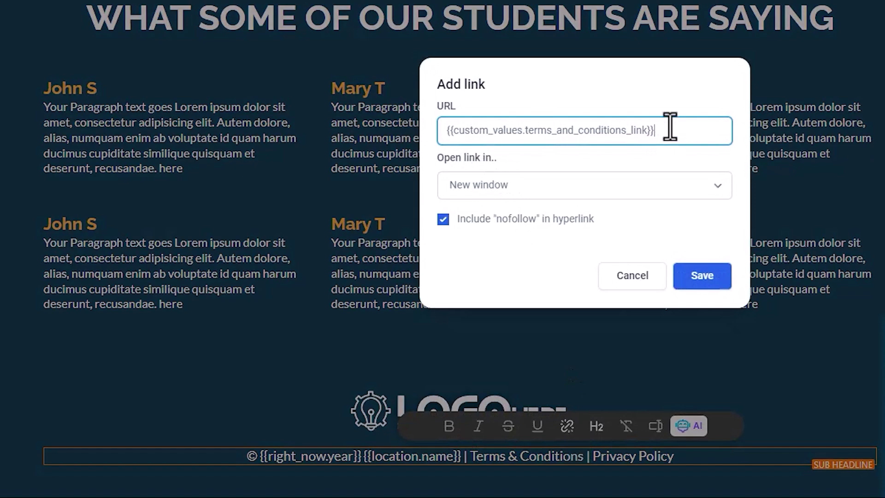
{"action": "left_click_drag", "start_coordinate": [670, 125], "coordinate": [409, 142]}
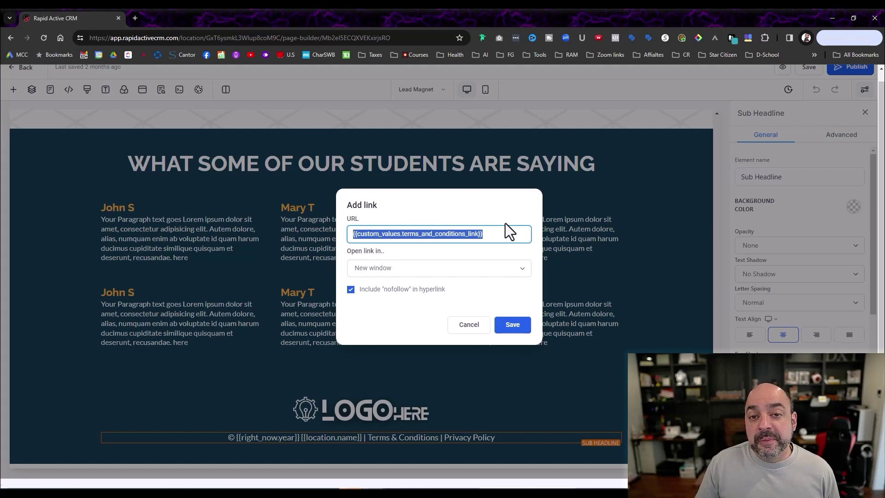
{"action": "left_click", "coordinate": [466, 326]}
Select the logo image in the page header and examine its image options.
{"action": "scroll", "coordinate": [459, 328], "scroll_direction": "up", "scroll_amount": 1}
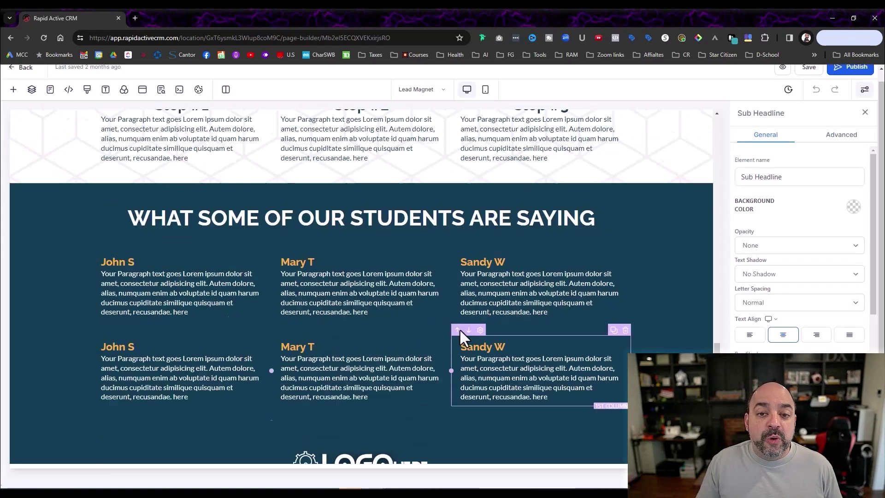
{"action": "scroll", "coordinate": [460, 328], "scroll_direction": "up", "scroll_amount": 15}
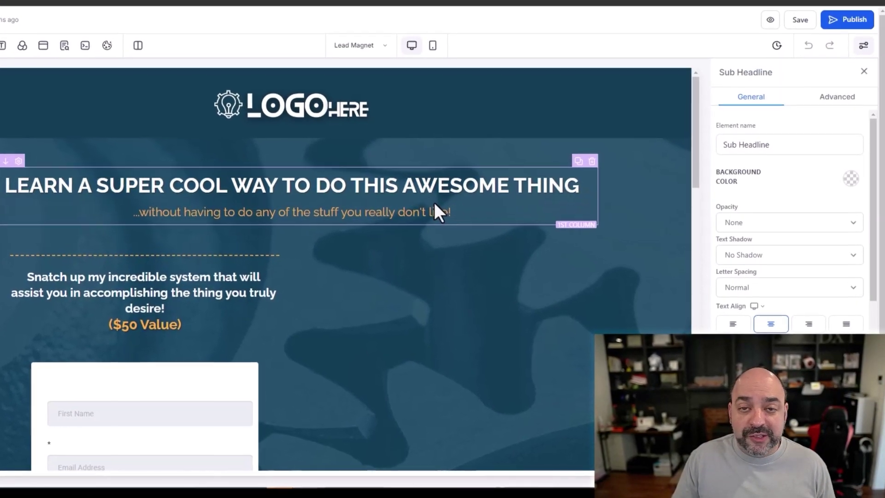
{"action": "left_click", "coordinate": [355, 103]}
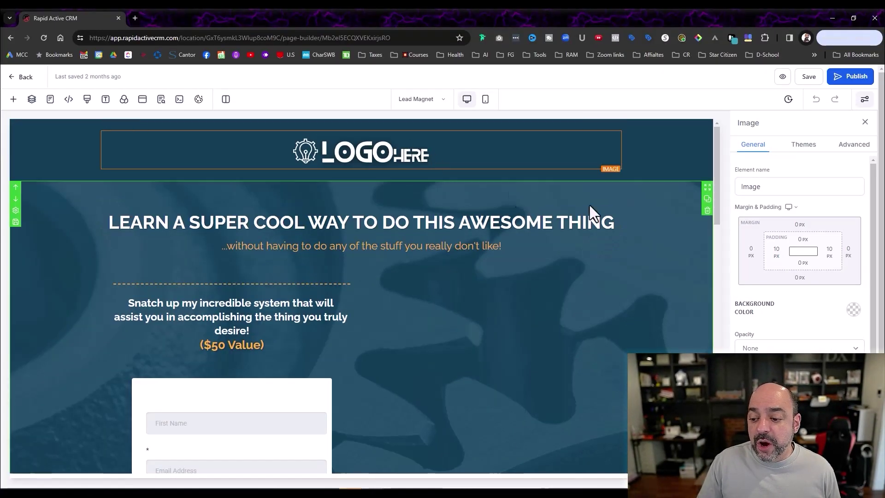
{"action": "scroll", "coordinate": [764, 275], "scroll_direction": "down", "scroll_amount": 3}
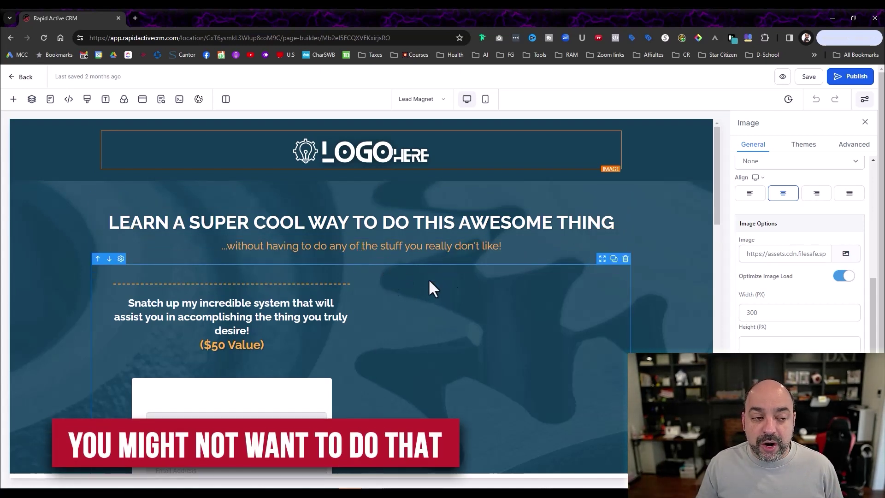
Leave the page editor and open the list of forms.
{"action": "left_click", "coordinate": [9, 81]}
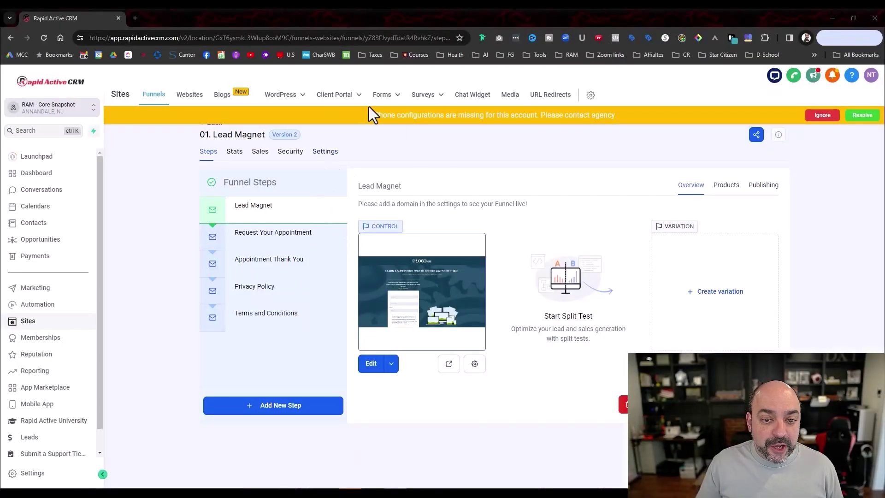
{"action": "left_click", "coordinate": [381, 95]}
{"action": "left_click", "coordinate": [384, 116]}
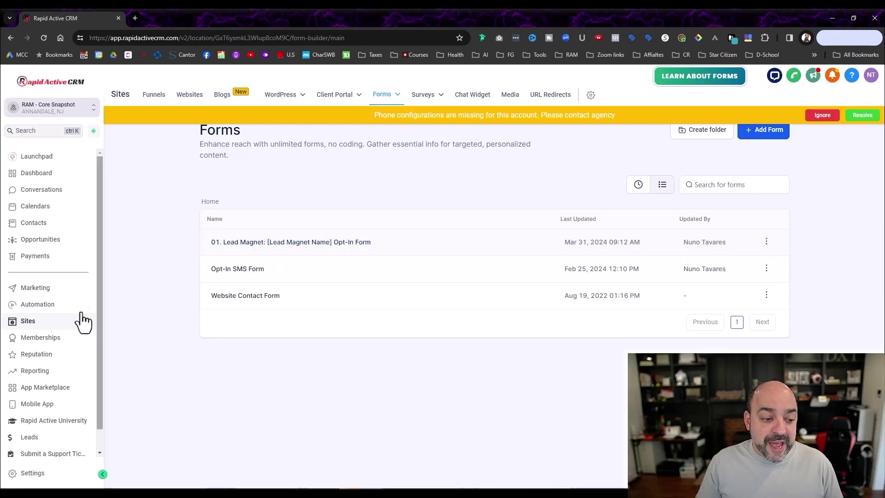
Open the automation workflow list, ignore the phone configuration warning, and look through the folders.
{"action": "left_click", "coordinate": [38, 305]}
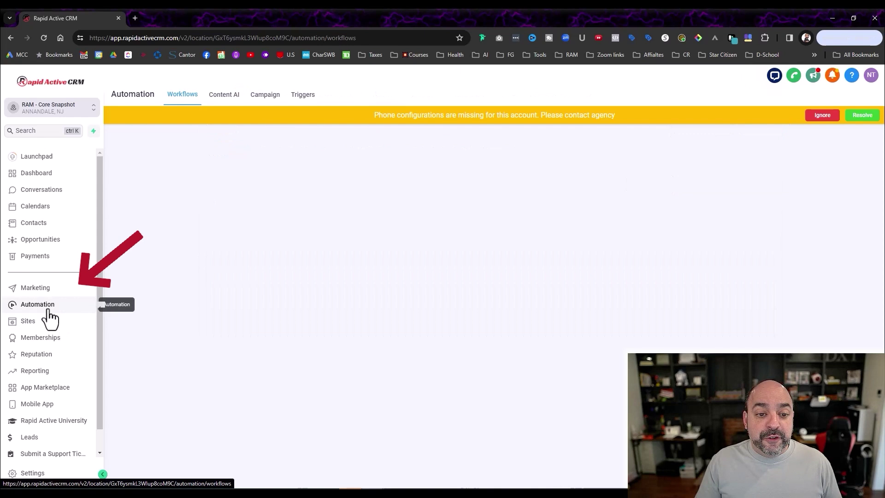
{"action": "left_click", "coordinate": [823, 117]}
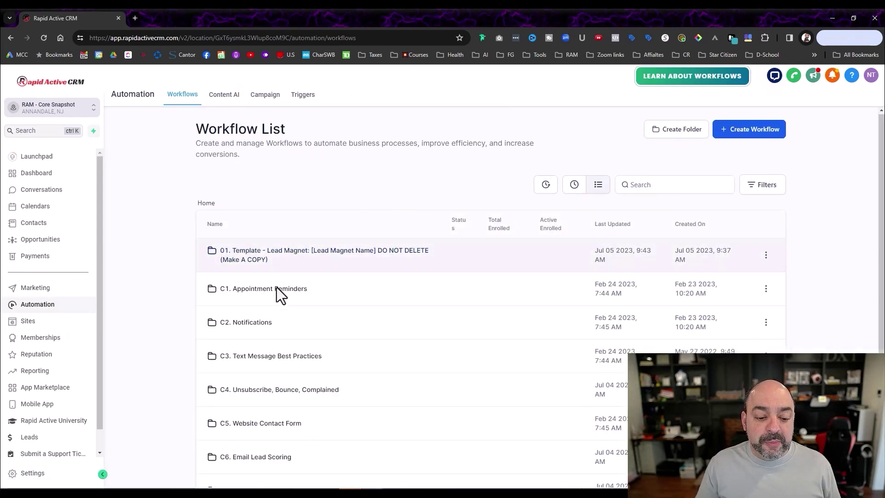
{"action": "scroll", "coordinate": [285, 288], "scroll_direction": "down", "scroll_amount": 2}
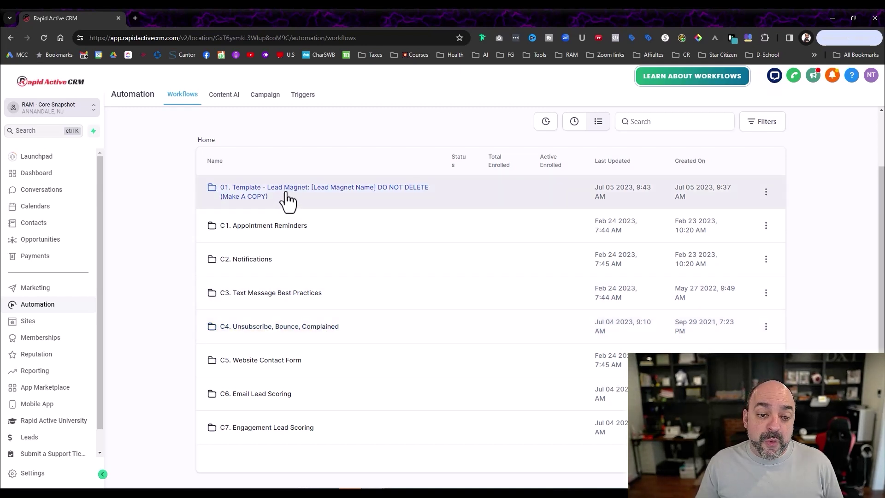
Open the "01. Lead Magnet: [Lead Magnet Name] Fulfillment" workflow from the template folder, examine its actions, and return to the workflow list.
{"action": "left_click", "coordinate": [286, 192]}
{"action": "left_click", "coordinate": [282, 244]}
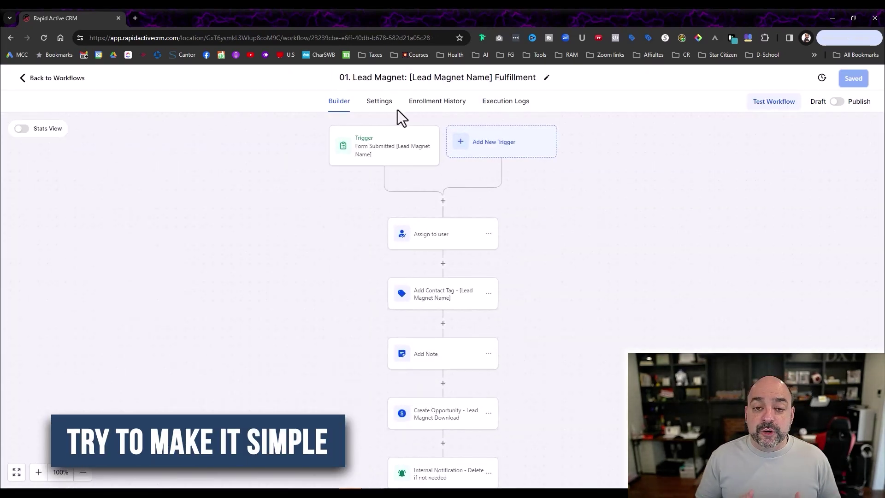
{"action": "scroll", "coordinate": [448, 257], "scroll_direction": "down", "scroll_amount": 4}
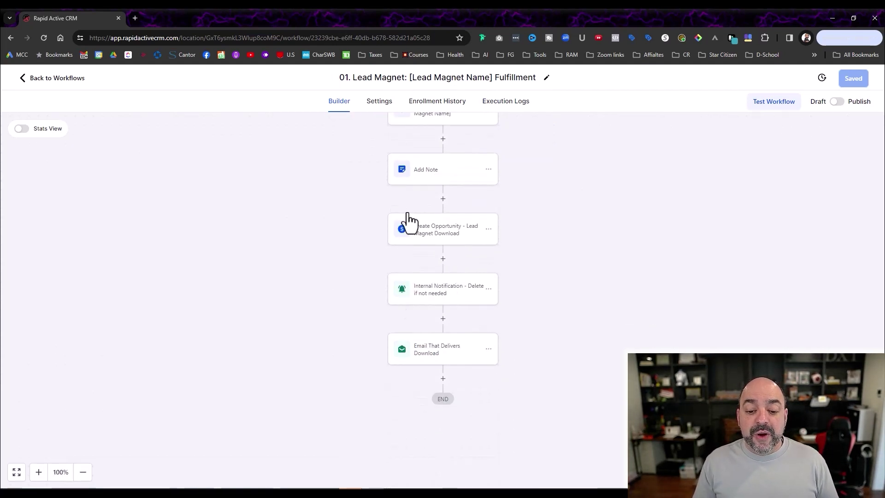
{"action": "left_click", "coordinate": [63, 85]}
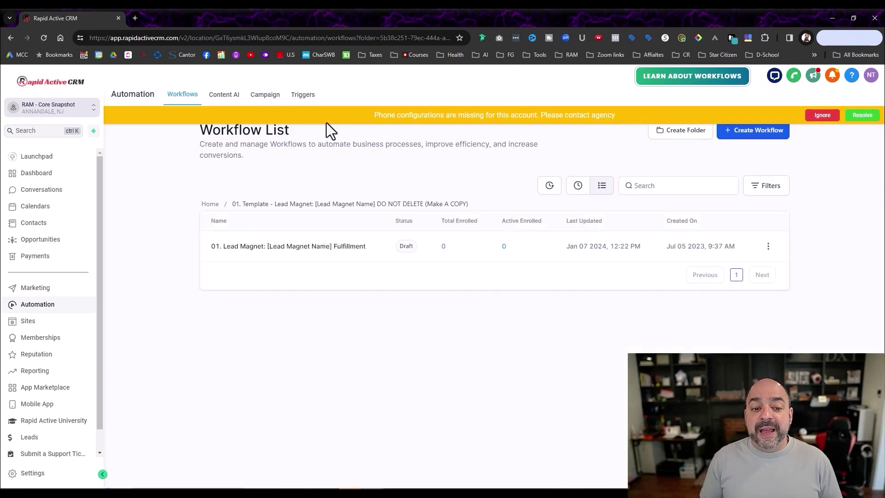
Open the Complimentary Strategy Session calendar for editing, examine its meeting details, and return to the calendar view.
{"action": "left_click", "coordinate": [52, 209]}
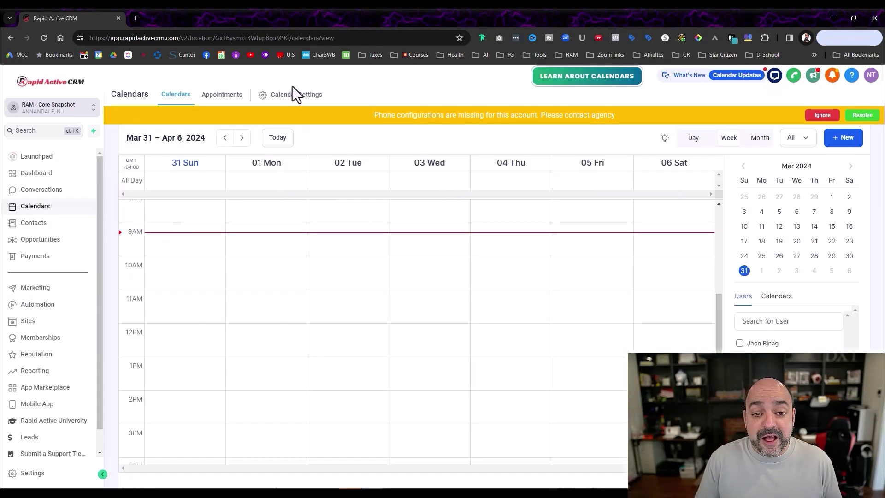
{"action": "left_click", "coordinate": [310, 100]}
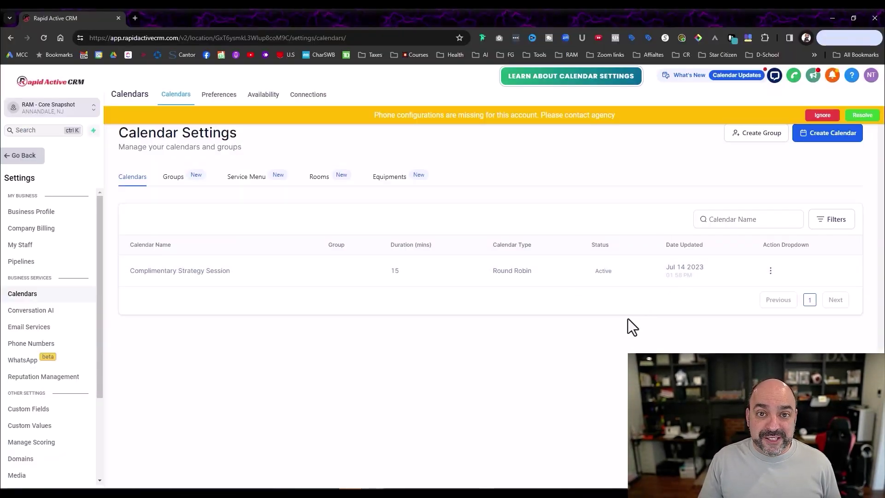
{"action": "left_click", "coordinate": [770, 272]}
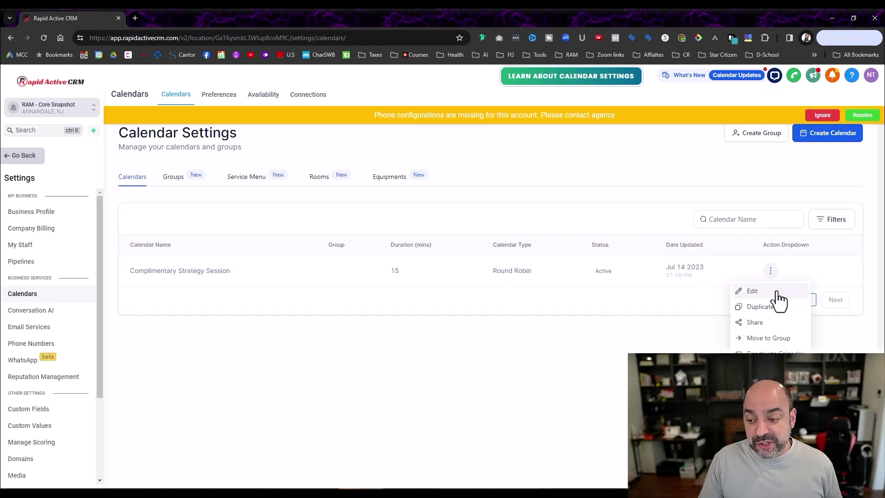
{"action": "left_click", "coordinate": [776, 291]}
{"action": "scroll", "coordinate": [590, 203], "scroll_direction": "down", "scroll_amount": 5}
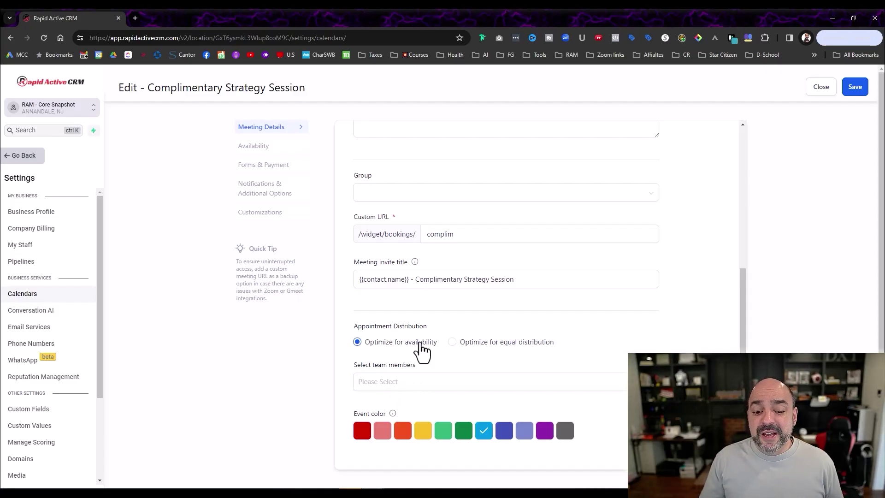
{"action": "scroll", "coordinate": [530, 330], "scroll_direction": "up", "scroll_amount": 5}
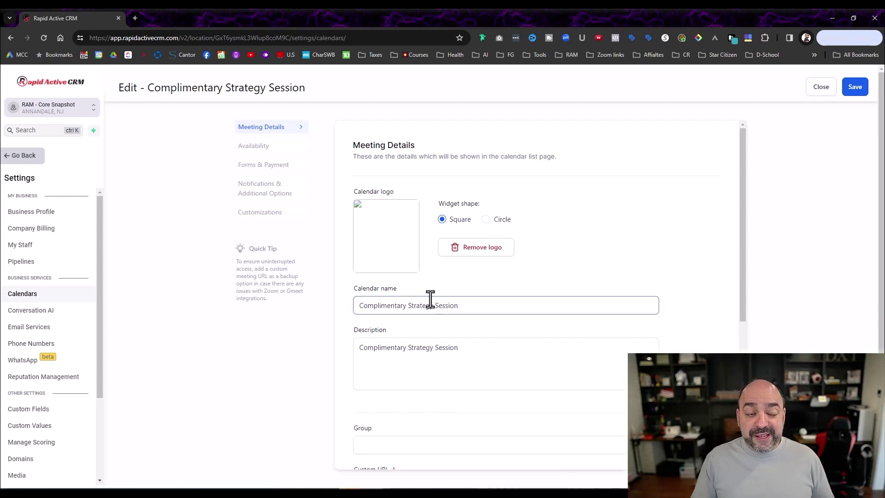
{"action": "left_click", "coordinate": [22, 156]}
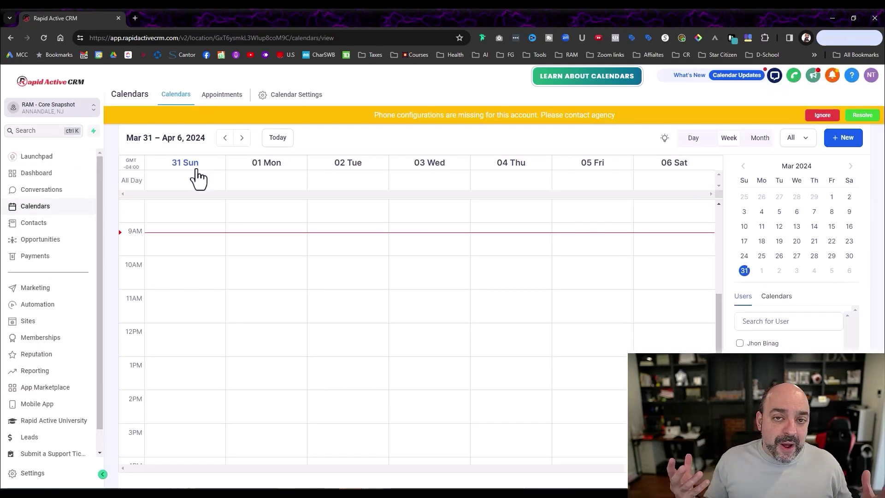
Switch to the RAM dental snapshot sub-account and return to the RAM - Core Snapshot sub-account.
{"action": "scroll", "coordinate": [59, 309], "scroll_direction": "down", "scroll_amount": 1}
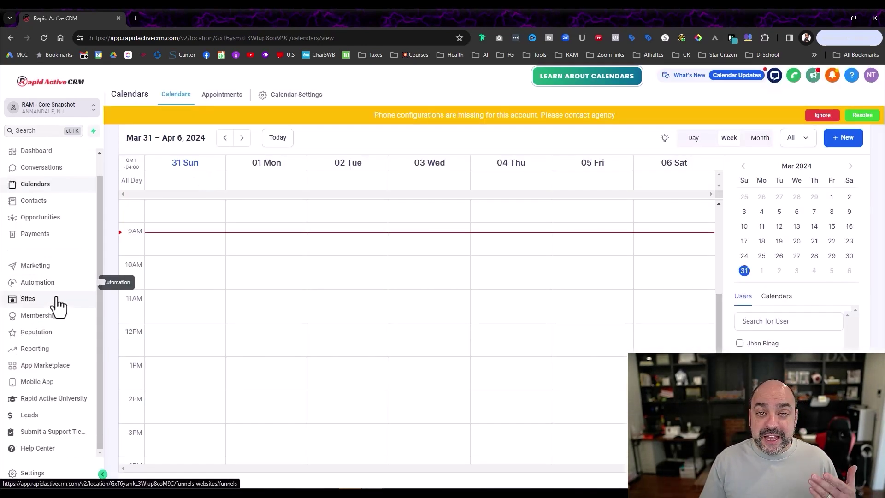
{"action": "left_click", "coordinate": [67, 111]}
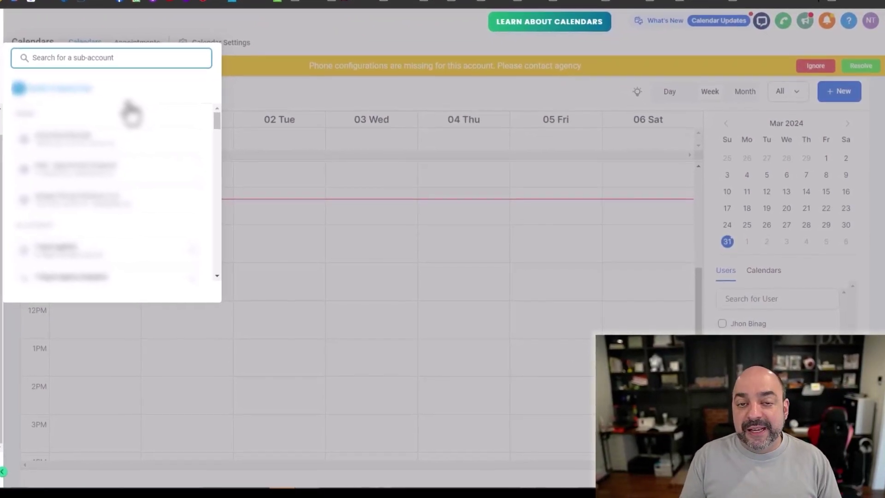
{"action": "scroll", "coordinate": [115, 102], "scroll_direction": "down", "scroll_amount": 2}
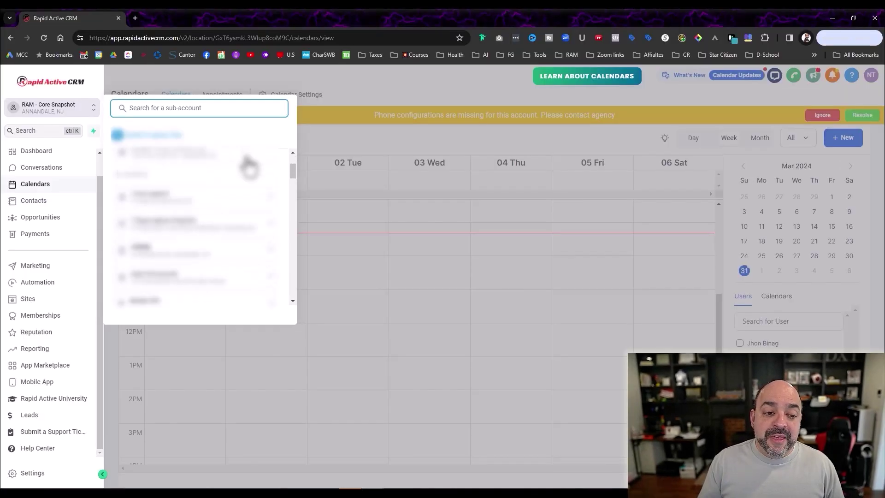
{"action": "scroll", "coordinate": [249, 167], "scroll_direction": "down", "scroll_amount": 8}
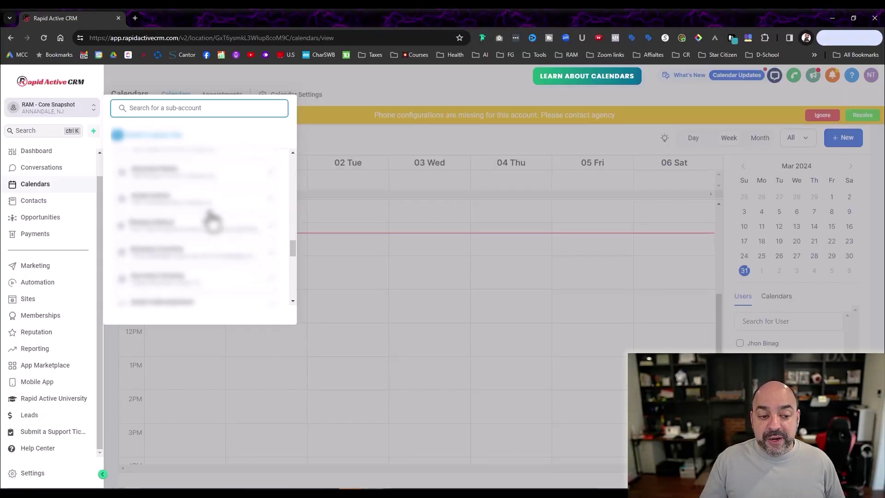
{"action": "scroll", "coordinate": [212, 220], "scroll_direction": "down", "scroll_amount": 8}
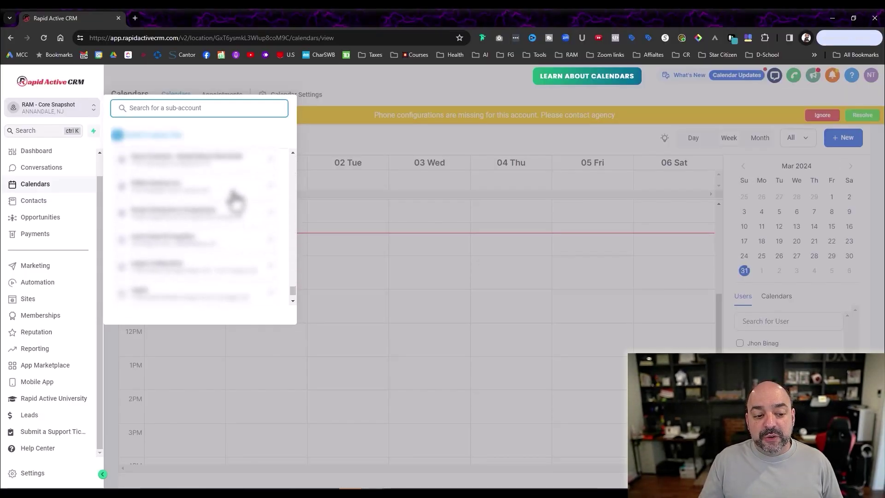
{"action": "scroll", "coordinate": [235, 199], "scroll_direction": "down", "scroll_amount": 3}
{"action": "left_click", "coordinate": [192, 271]}
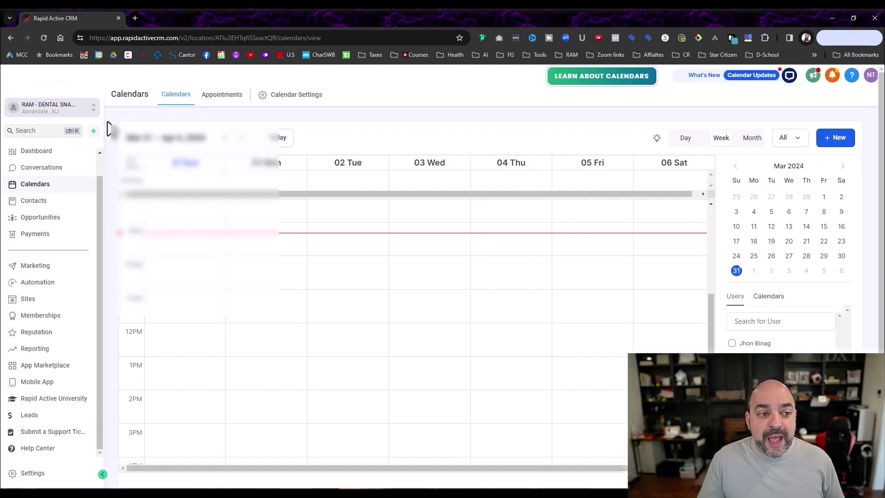
{"action": "left_click", "coordinate": [89, 109]}
{"action": "left_click", "coordinate": [196, 183]}
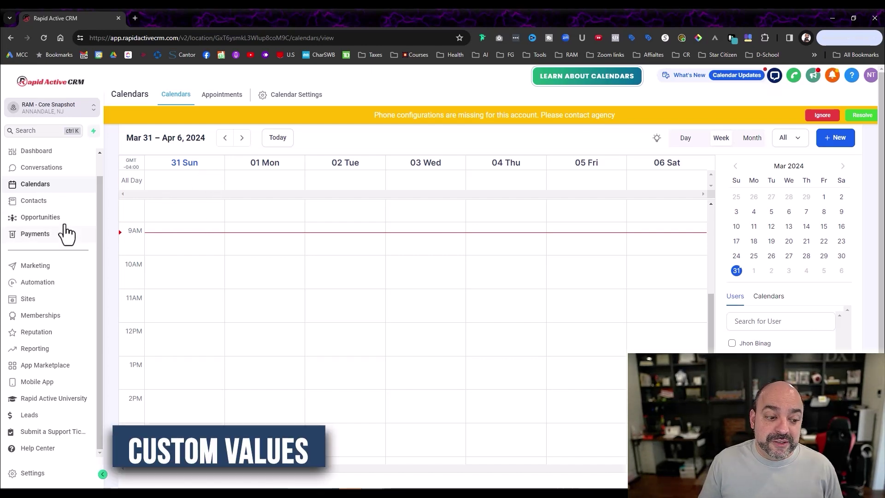
Open the sub-account's Custom Values settings and examine the listed names, keys and values.
{"action": "scroll", "coordinate": [67, 240], "scroll_direction": "down", "scroll_amount": 1}
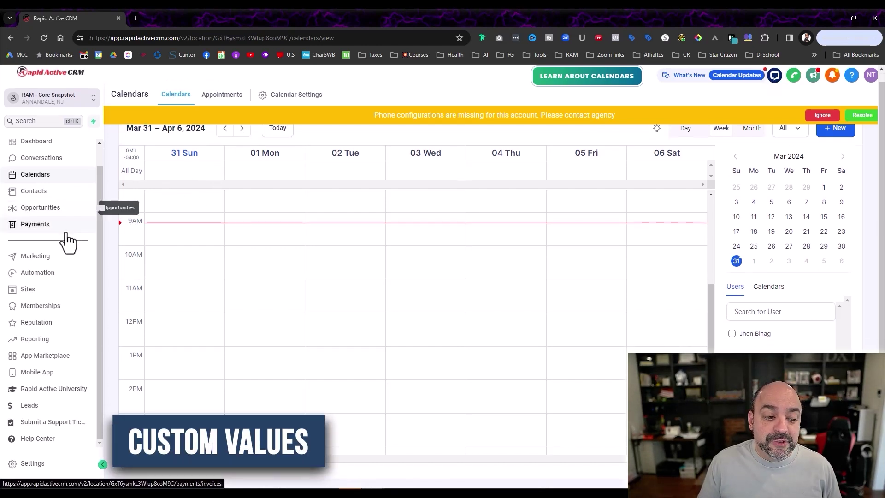
{"action": "left_click", "coordinate": [32, 463]}
{"action": "scroll", "coordinate": [37, 350], "scroll_direction": "down", "scroll_amount": 3}
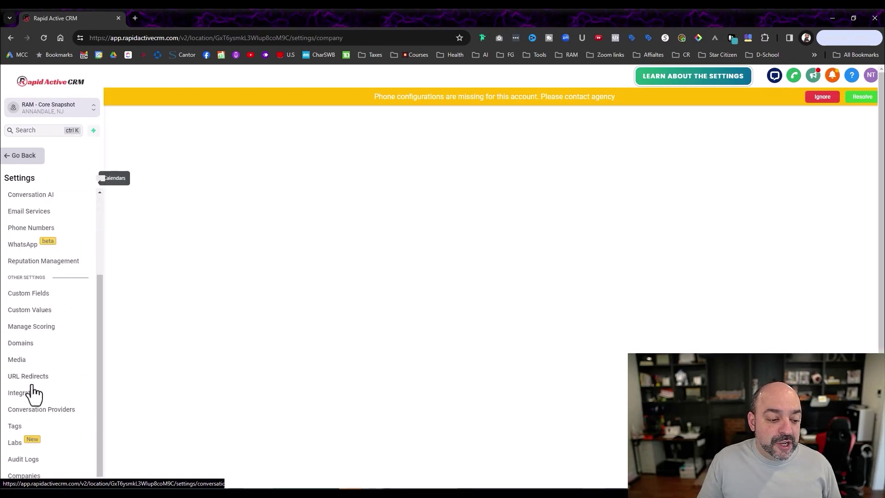
{"action": "left_click", "coordinate": [40, 316]}
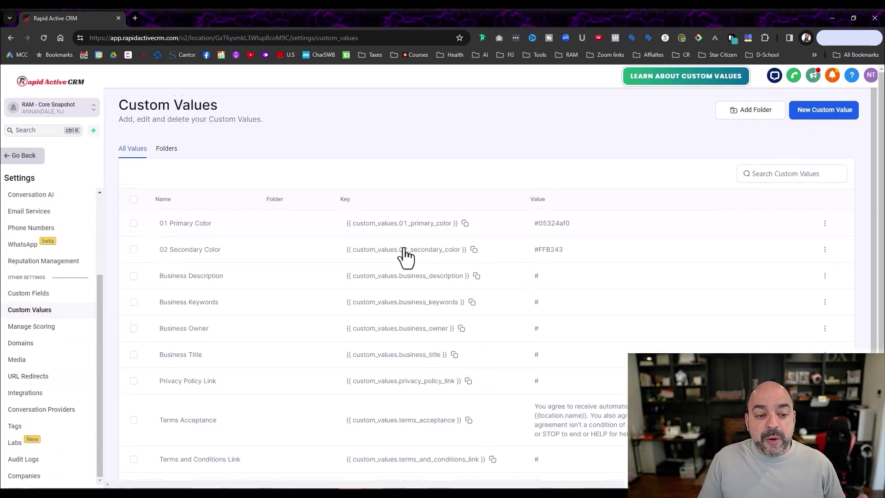
{"action": "scroll", "coordinate": [401, 261], "scroll_direction": "down", "scroll_amount": 2}
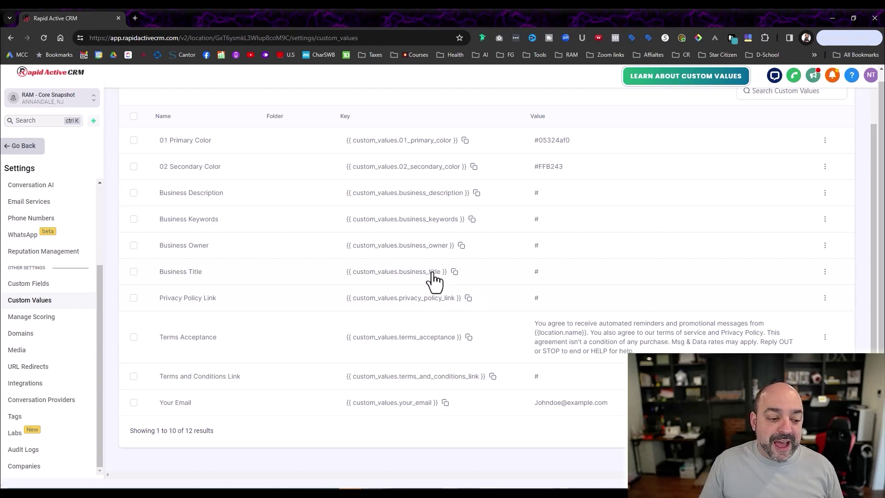
Open the Tags settings, examine the "lead magnet: [lead magnet name]" tag's name in its edit dialog, and cancel without updating.
{"action": "left_click", "coordinate": [24, 419]}
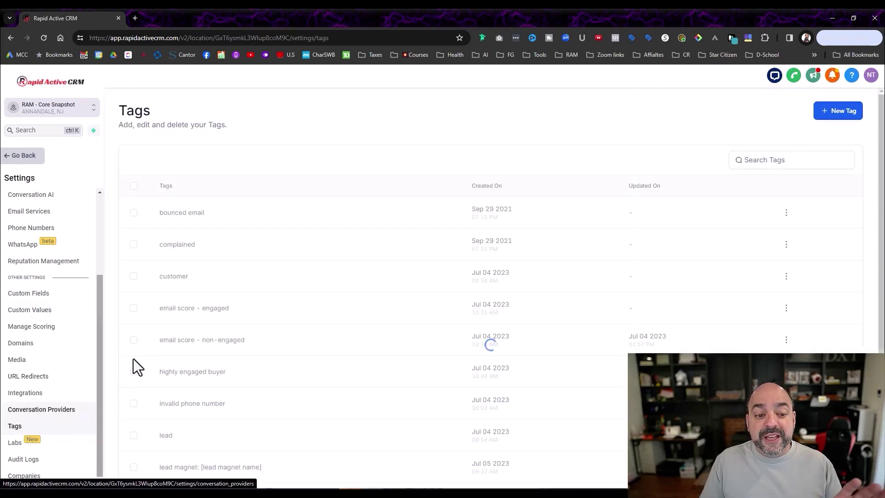
{"action": "scroll", "coordinate": [211, 272], "scroll_direction": "down", "scroll_amount": 2}
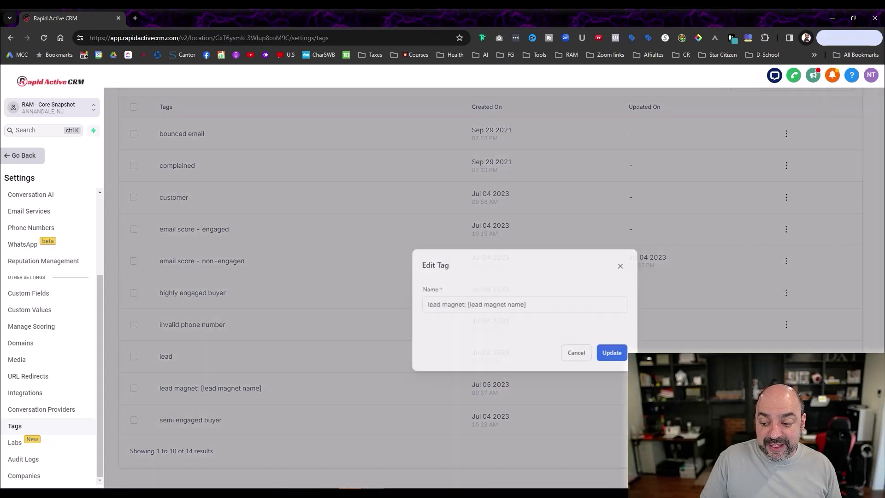
{"action": "left_click", "coordinate": [506, 290]}
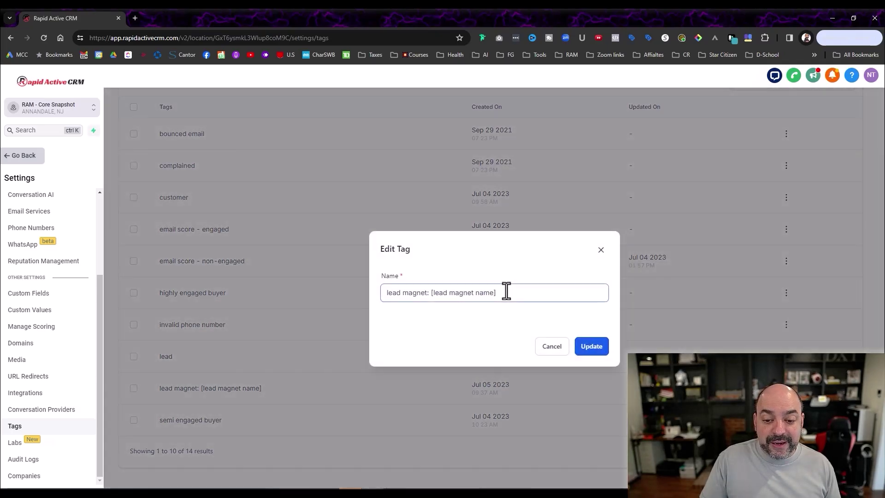
{"action": "left_click_drag", "start_coordinate": [490, 292], "coordinate": [449, 292]}
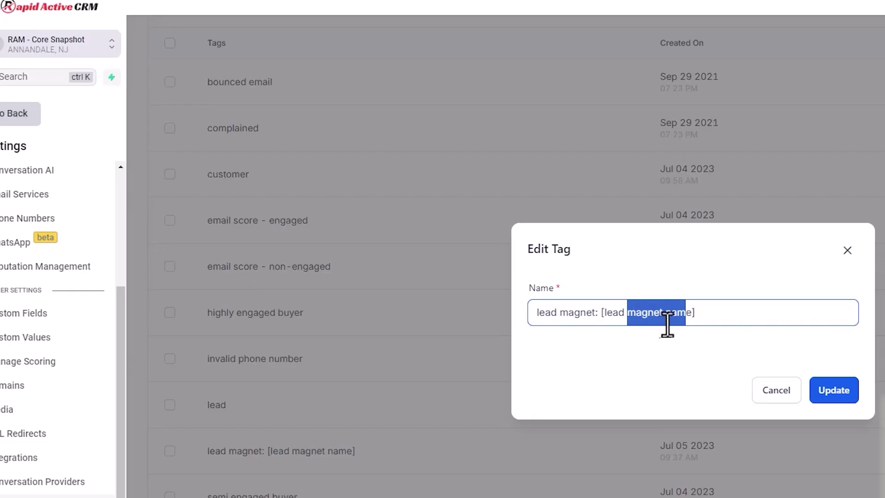
{"action": "left_click_drag", "start_coordinate": [691, 313], "coordinate": [600, 313]}
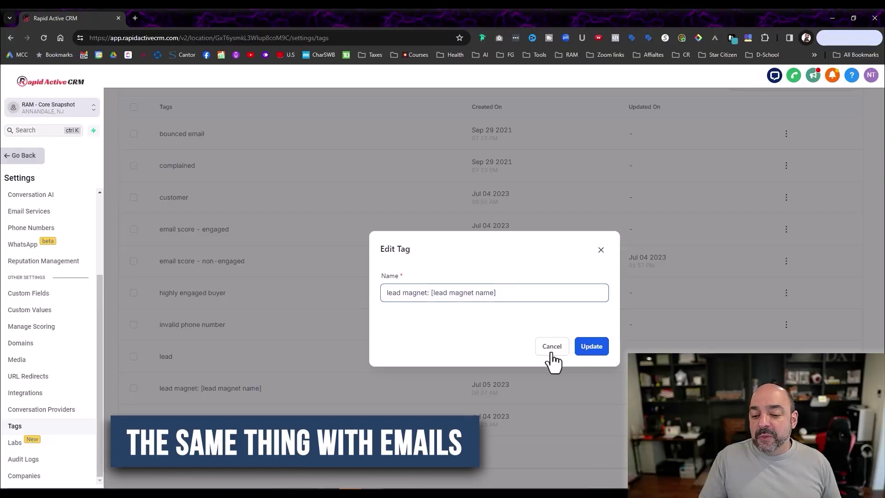
{"action": "left_click", "coordinate": [774, 392]}
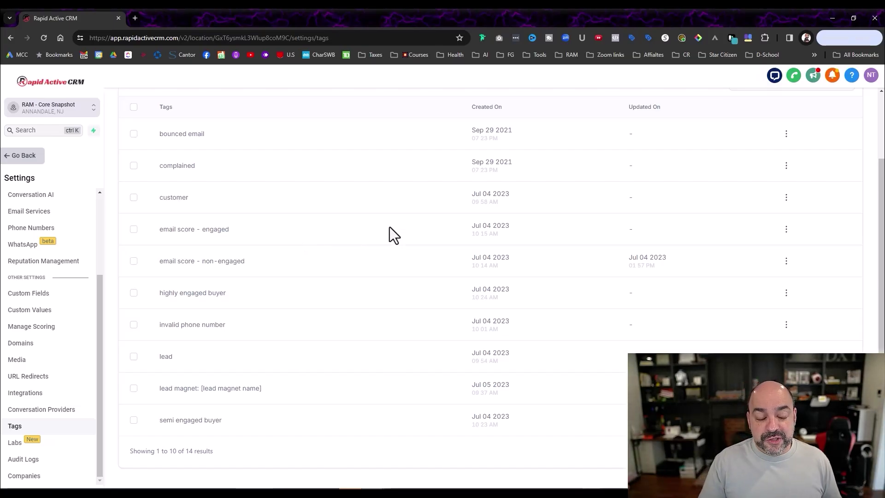
Switch to Agency View, open Account Snapshots, and look through the My Snapshots list.
{"action": "left_click", "coordinate": [64, 109]}
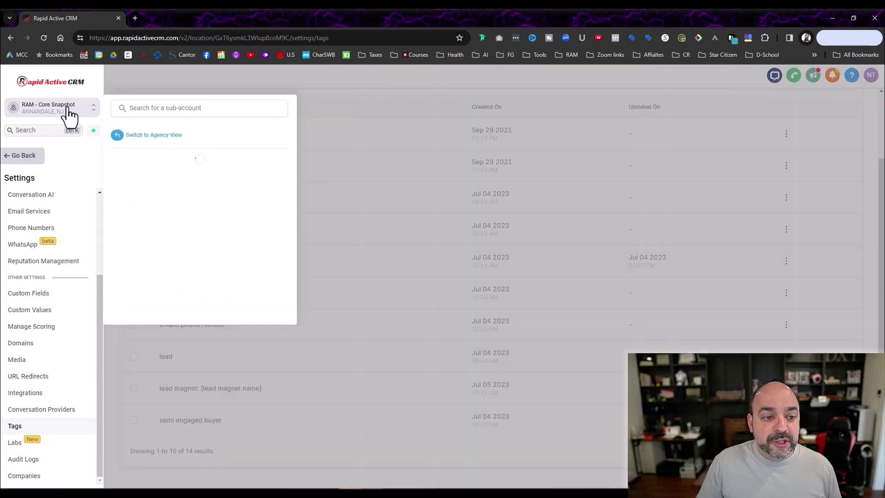
{"action": "left_click", "coordinate": [154, 137]}
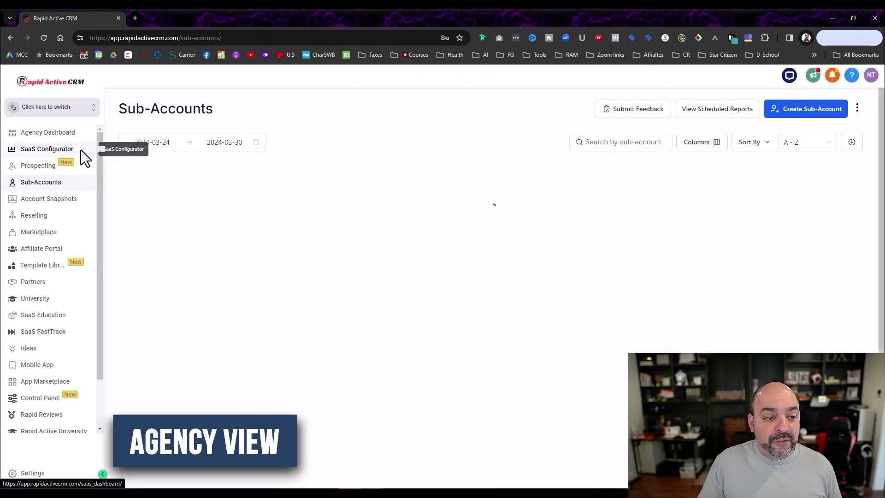
{"action": "left_click", "coordinate": [47, 201]}
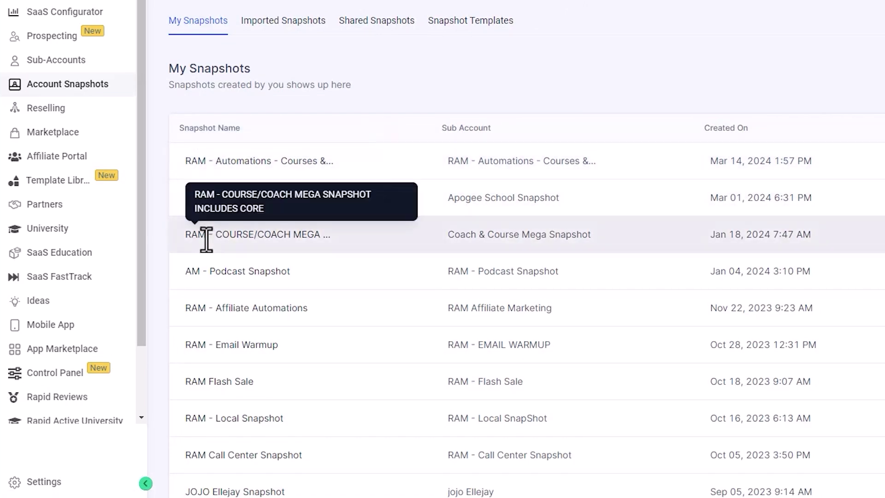
{"action": "scroll", "coordinate": [206, 240], "scroll_direction": "down", "scroll_amount": 10}
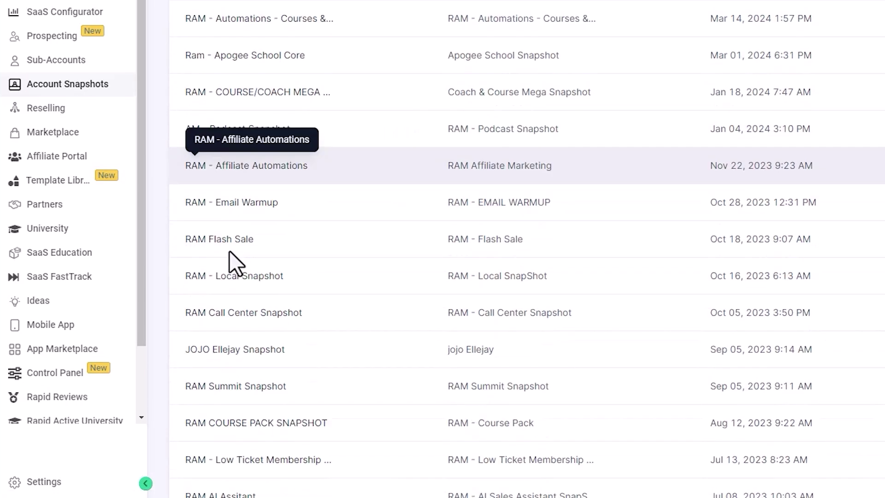
{"action": "scroll", "coordinate": [235, 237], "scroll_direction": "up", "scroll_amount": 10}
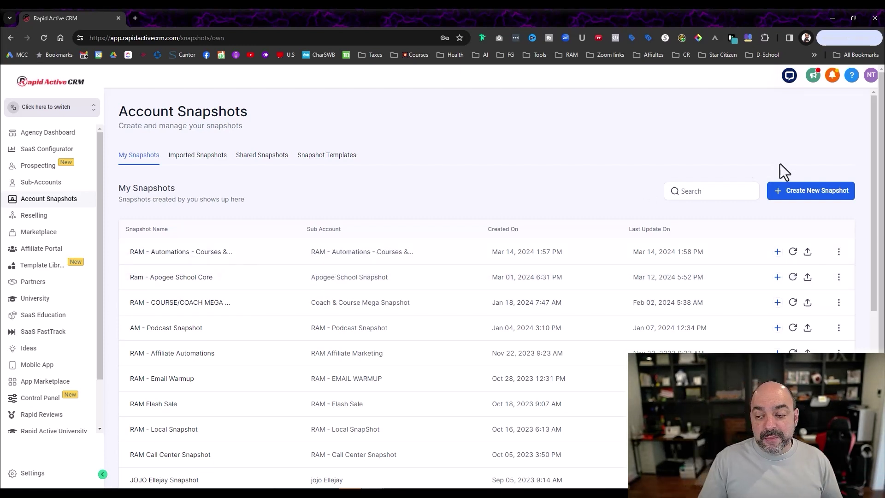
Start a new account snapshot and name it "RAM - Core Snapshot".
{"action": "left_click", "coordinate": [808, 196]}
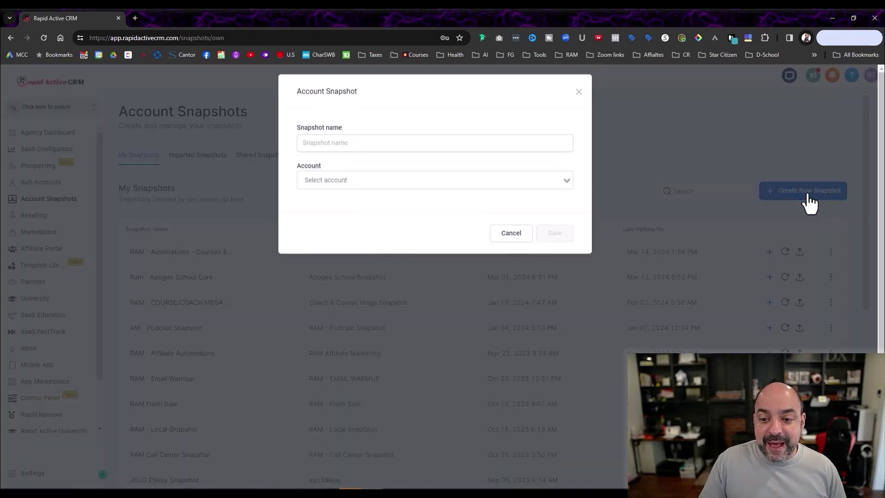
{"action": "left_click", "coordinate": [438, 148]}
{"action": "type", "text": "RAM"}
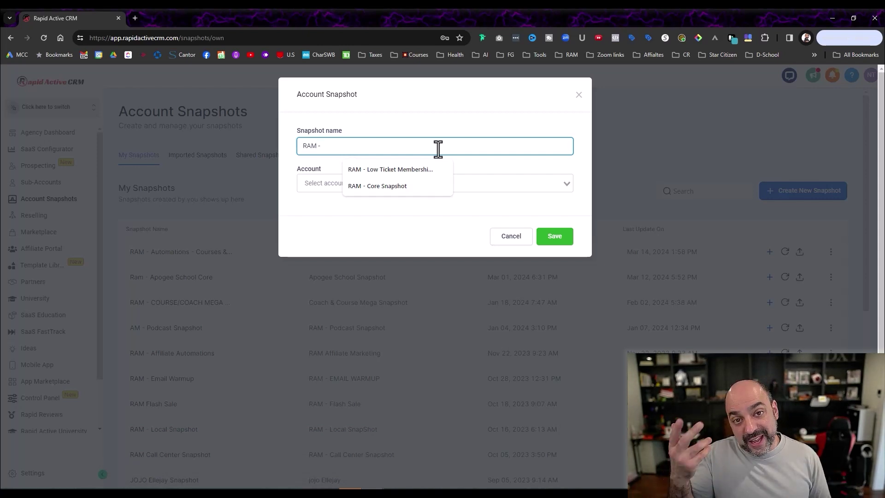
{"action": "type", "text": "-"}
{"action": "type", "text": " Core Snbaps"}
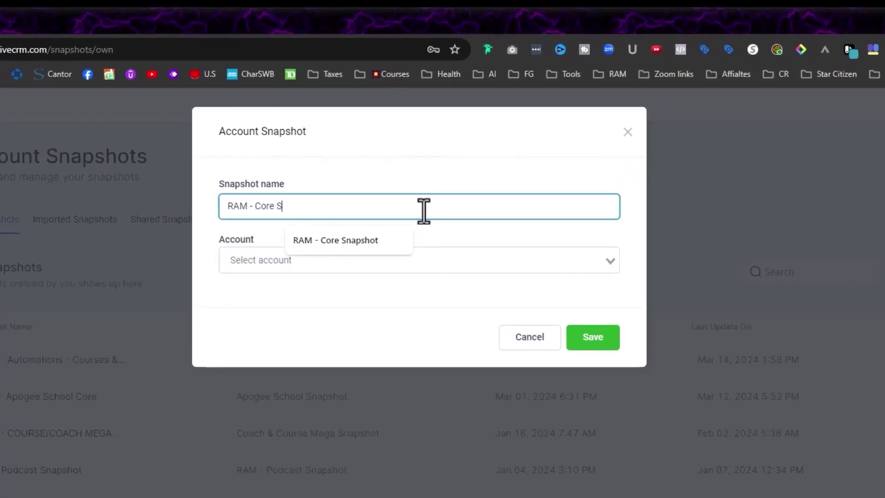
{"action": "type", "text": "hot"}
{"action": "key", "text": "BackSpace"}
{"action": "key", "text": "BackSpace"}
{"action": "key", "text": "BackSpace"}
{"action": "key", "text": "BackSpace"}
{"action": "key", "text": "BackSpace"}
{"action": "key", "text": "BackSpace"}
{"action": "key", "text": "BackSpace"}
{"action": "type", "text": "a"}
{"action": "left_click", "coordinate": [366, 239]}
Choose RAM - Core Snapshot as the new snapshot's source account, and close the dialog without saving.
{"action": "left_click", "coordinate": [495, 261]}
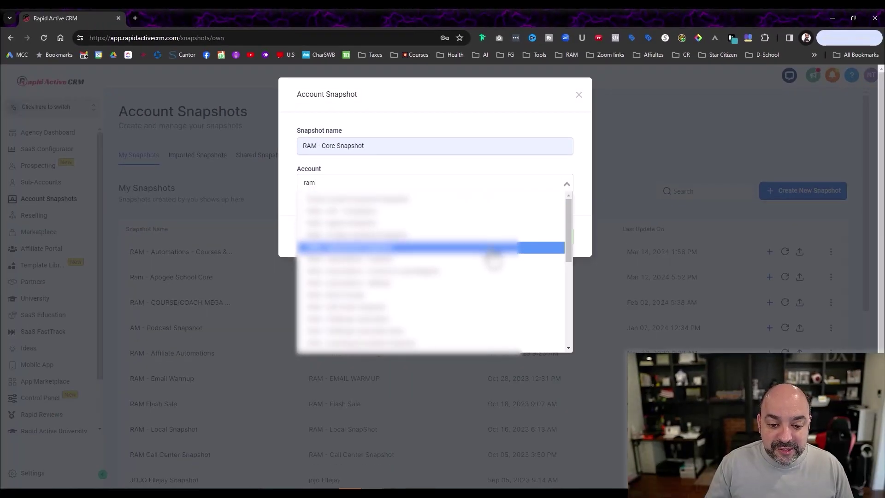
{"action": "scroll", "coordinate": [497, 371], "scroll_direction": "down", "scroll_amount": 2}
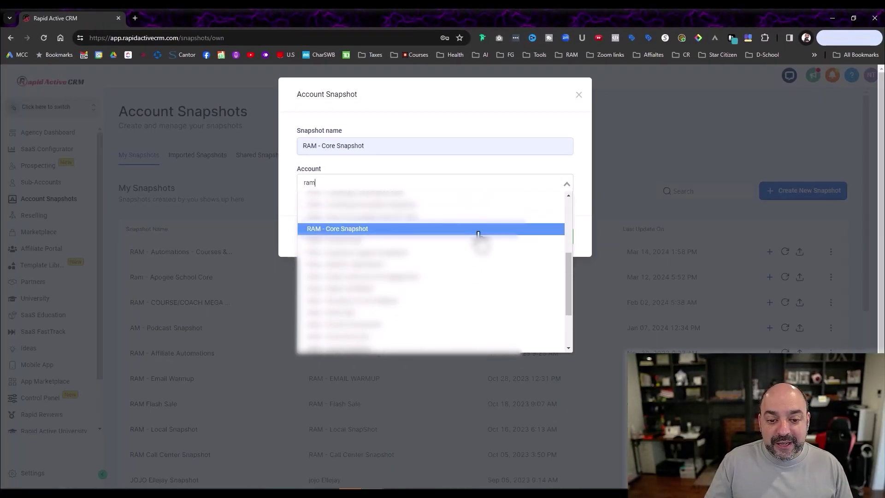
{"action": "left_click", "coordinate": [478, 230]}
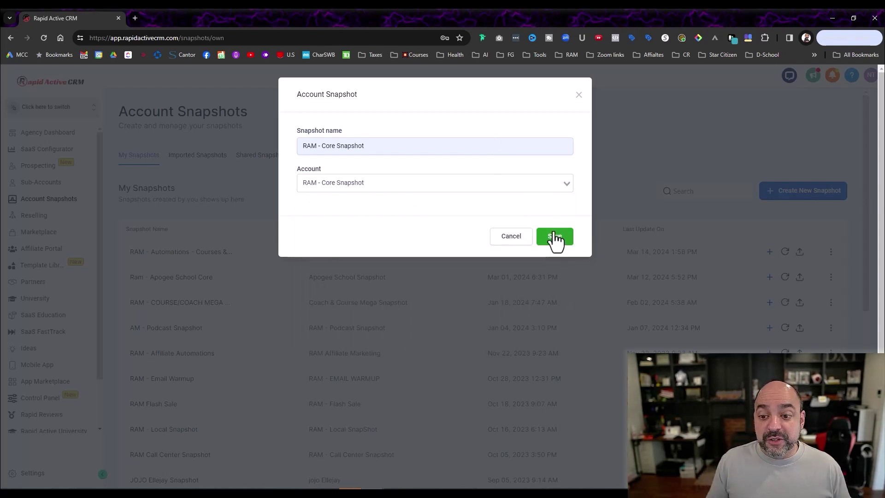
{"action": "left_click", "coordinate": [579, 95]}
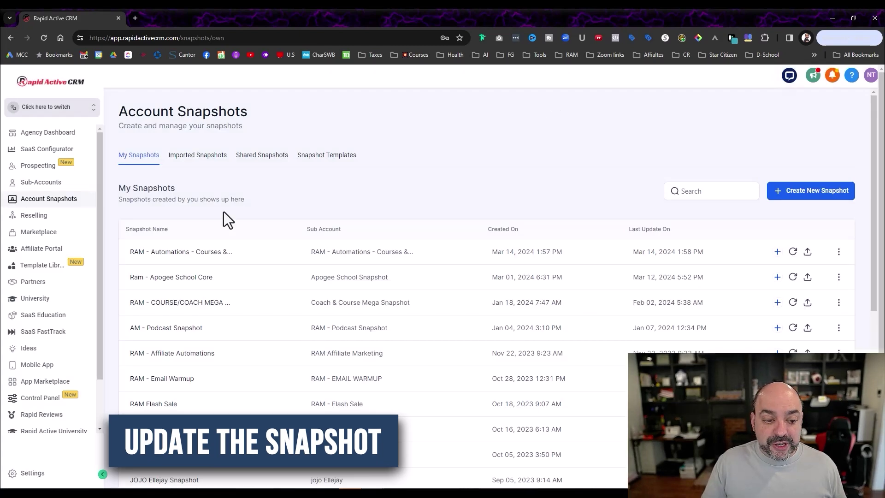
Search My Snapshots for "core".
{"action": "scroll", "coordinate": [695, 164], "scroll_direction": "down", "scroll_amount": 3}
{"action": "scroll", "coordinate": [701, 175], "scroll_direction": "up", "scroll_amount": 3}
{"action": "left_click", "coordinate": [704, 183]}
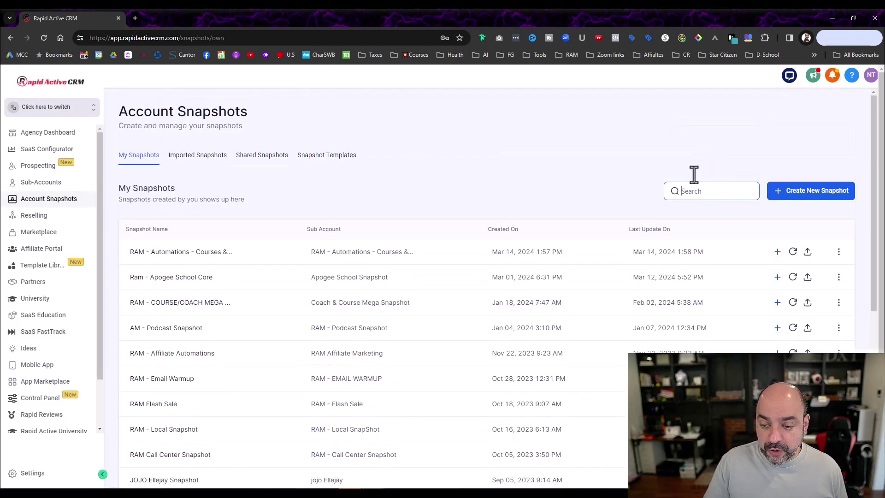
{"action": "type", "text": "core"}
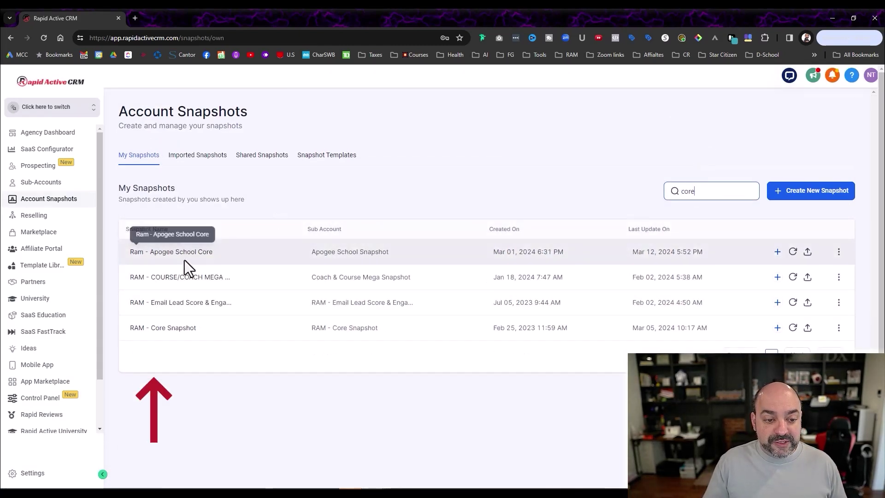
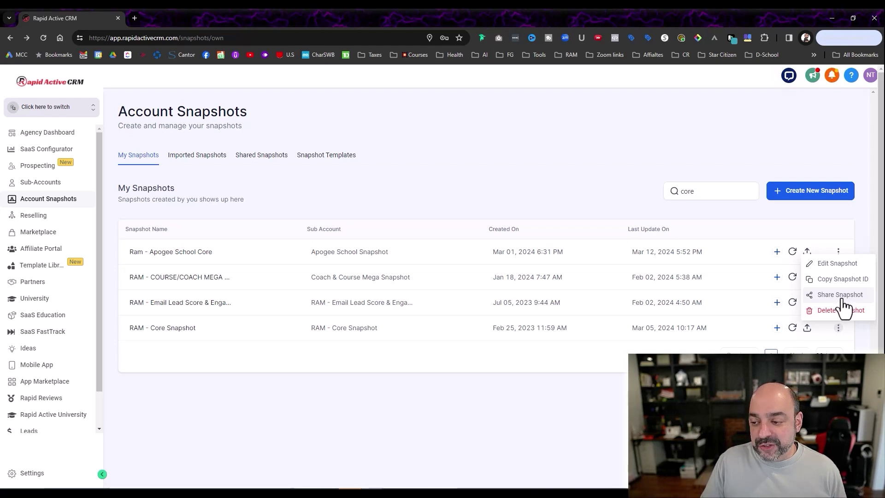
Open the RAM - Core Snapshot entry's name for editing, and close the dialog without saving.
{"action": "left_click", "coordinate": [839, 266]}
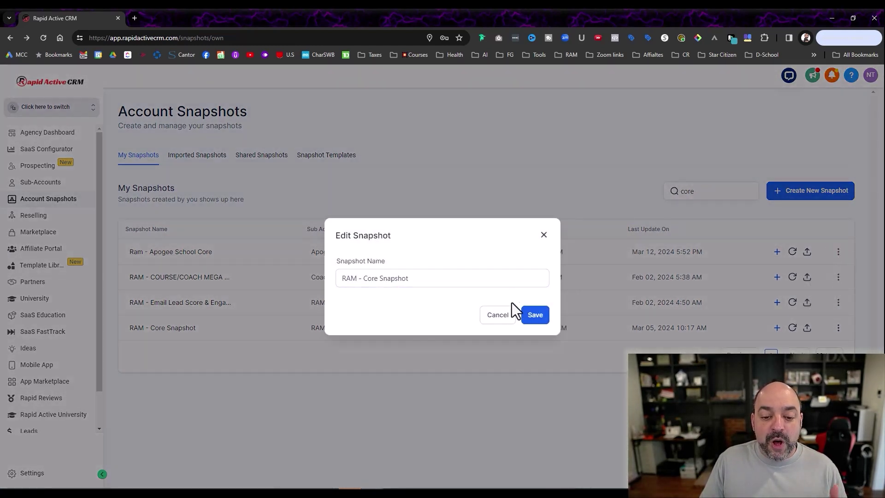
{"action": "left_click", "coordinate": [439, 285]}
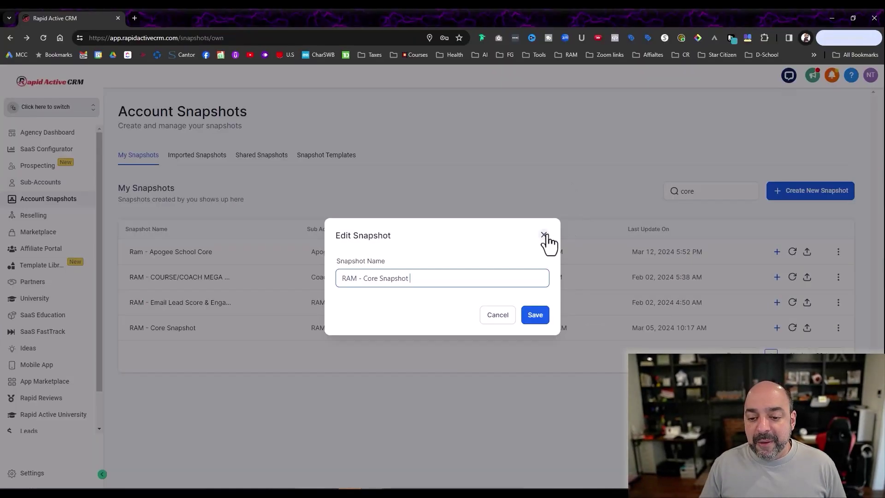
{"action": "left_click", "coordinate": [495, 196]}
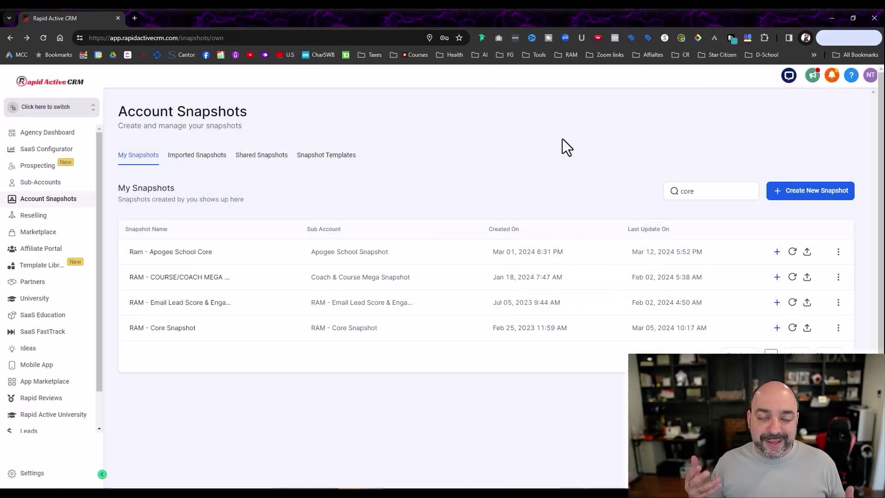
Open sharing for the Ram - Apogee School Core snapshot and set the share type to Email share link.
{"action": "left_click", "coordinate": [837, 253]}
{"action": "left_click", "coordinate": [840, 219]}
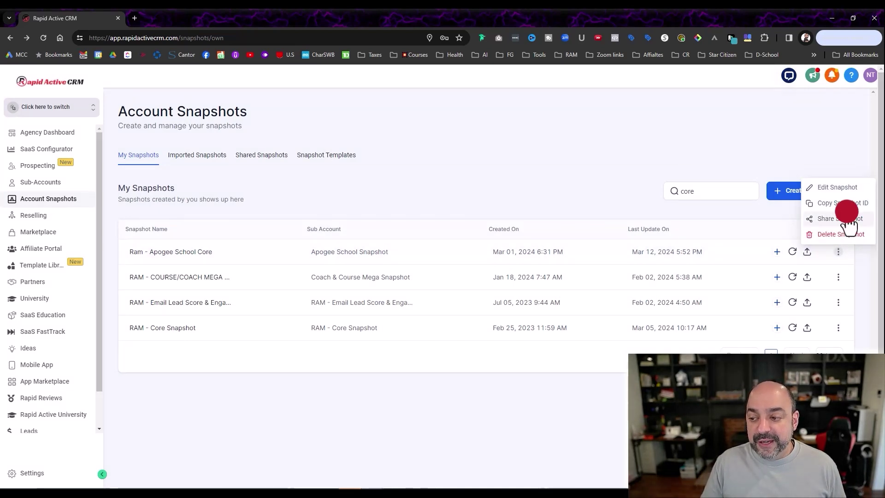
{"action": "left_click", "coordinate": [464, 149]}
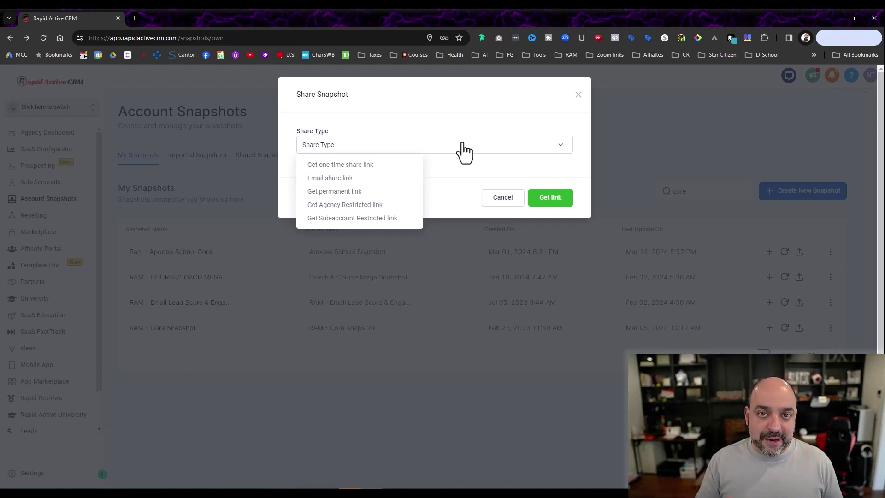
{"action": "left_click", "coordinate": [382, 179]}
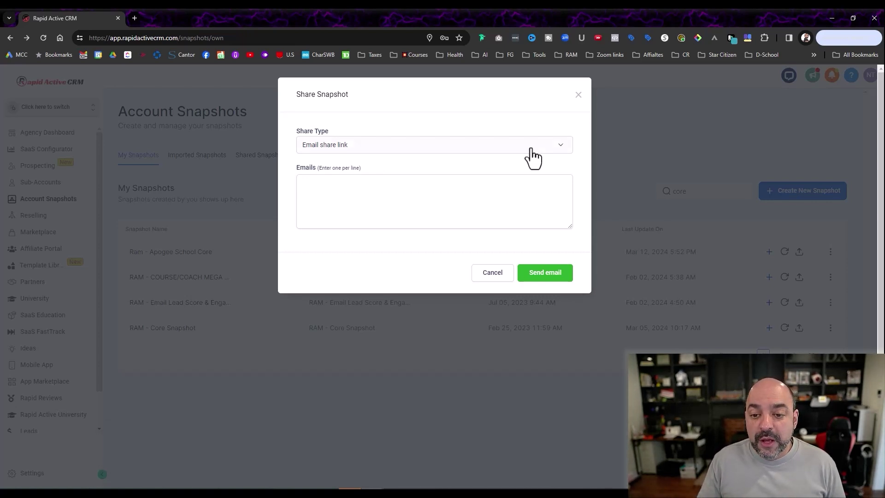
Switch the share type to Get permanent link and to Get Agency Restricted link, and close the dialog without sharing.
{"action": "left_click", "coordinate": [534, 155]}
{"action": "left_click", "coordinate": [371, 190]}
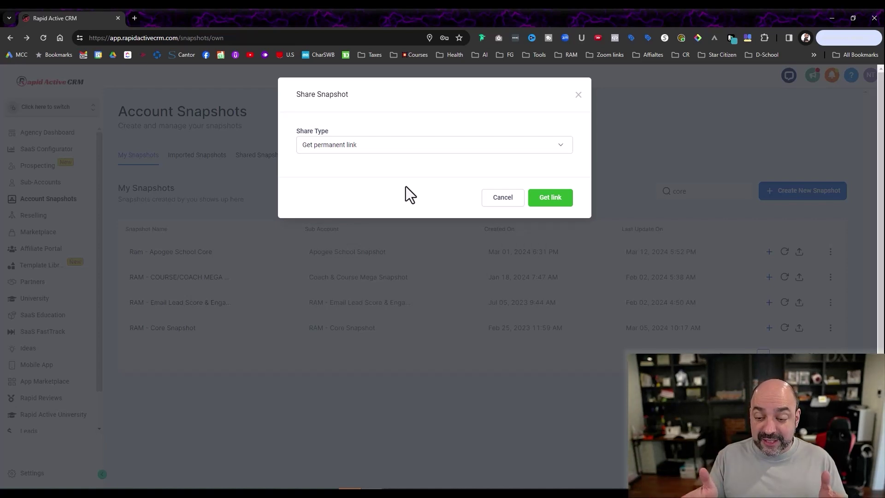
{"action": "left_click", "coordinate": [490, 148]}
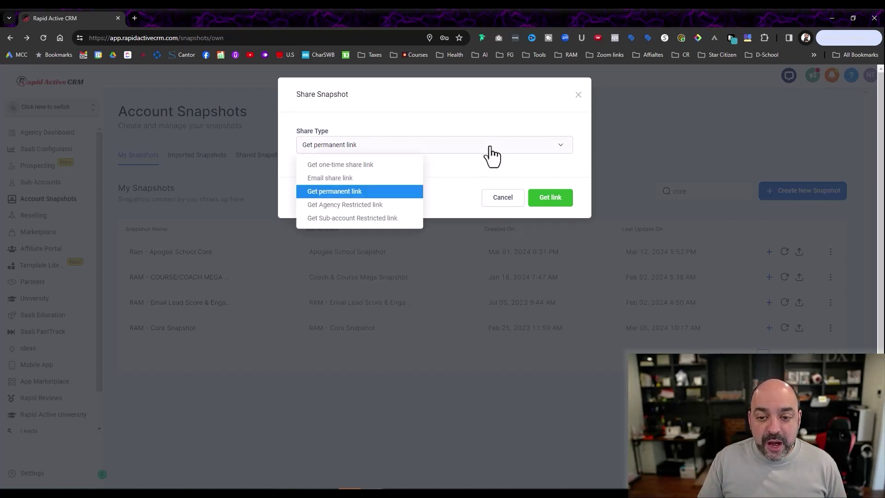
{"action": "left_click", "coordinate": [385, 204]}
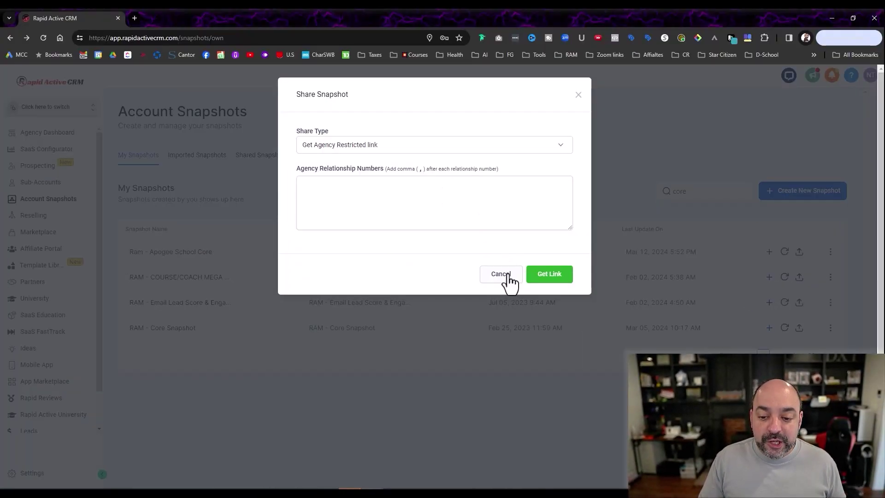
{"action": "left_click", "coordinate": [448, 243]}
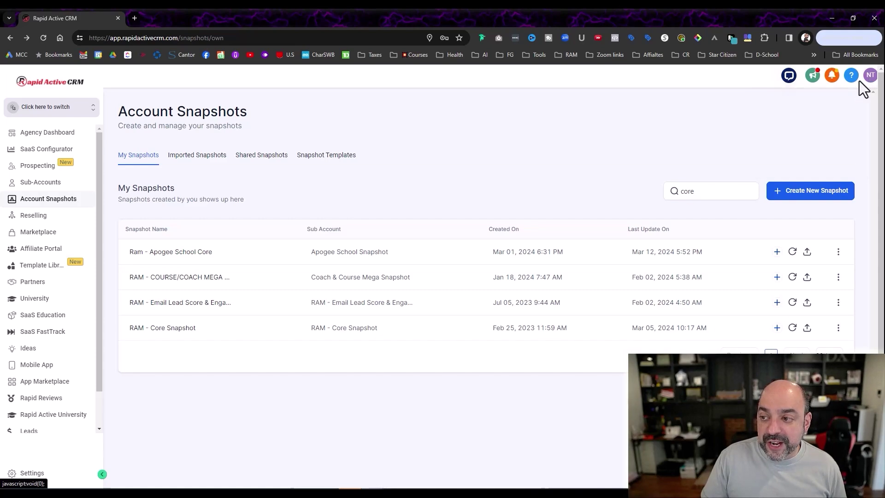
Copy the agency relationship number from Help & Support and paste it into an Agency Restricted link setup for RAM - Core Snapshot.
{"action": "left_click", "coordinate": [854, 77]}
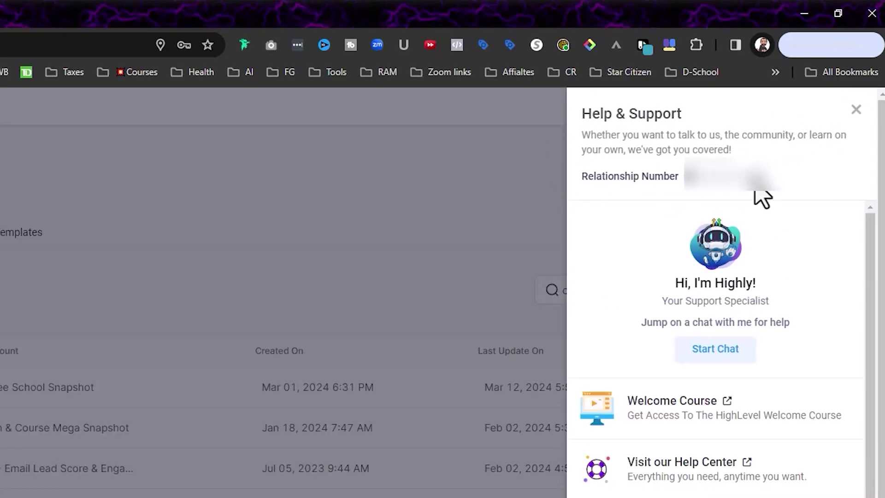
{"action": "left_click", "coordinate": [856, 110]}
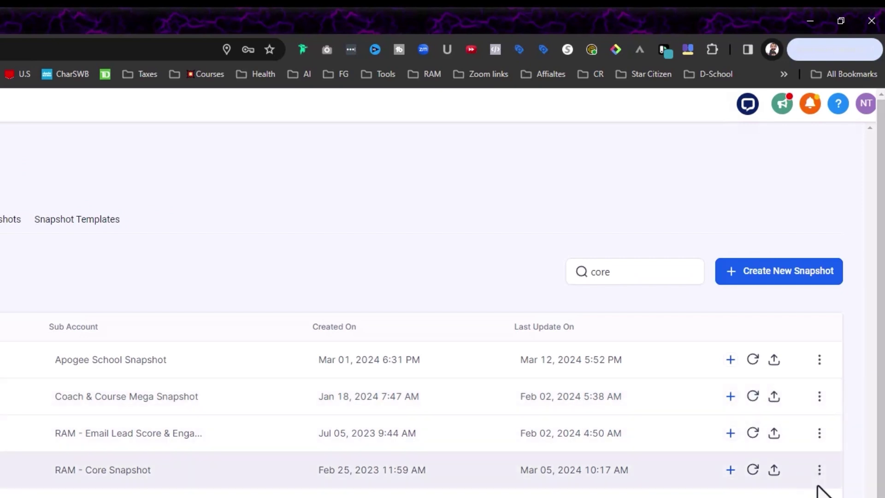
{"action": "left_click", "coordinate": [819, 470]}
{"action": "left_click", "coordinate": [823, 424]}
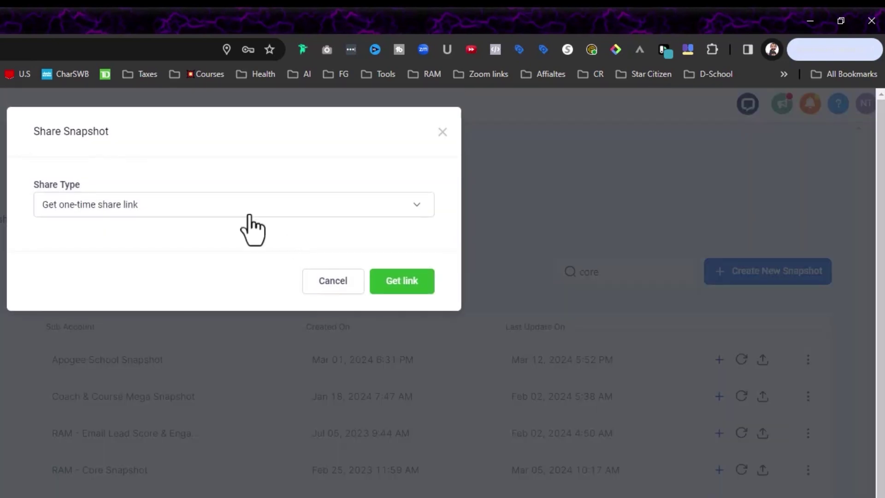
{"action": "left_click", "coordinate": [252, 207]}
{"action": "left_click", "coordinate": [136, 289]}
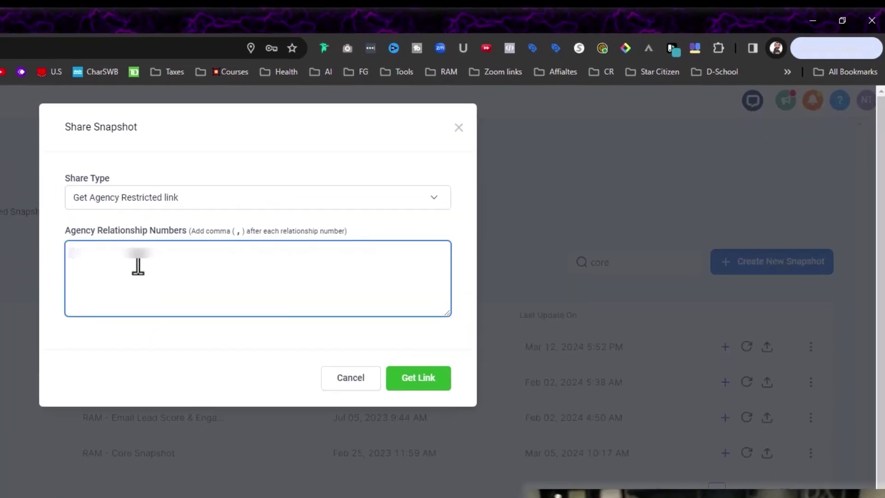
{"action": "right_click", "coordinate": [142, 281]}
{"action": "left_click", "coordinate": [163, 425]}
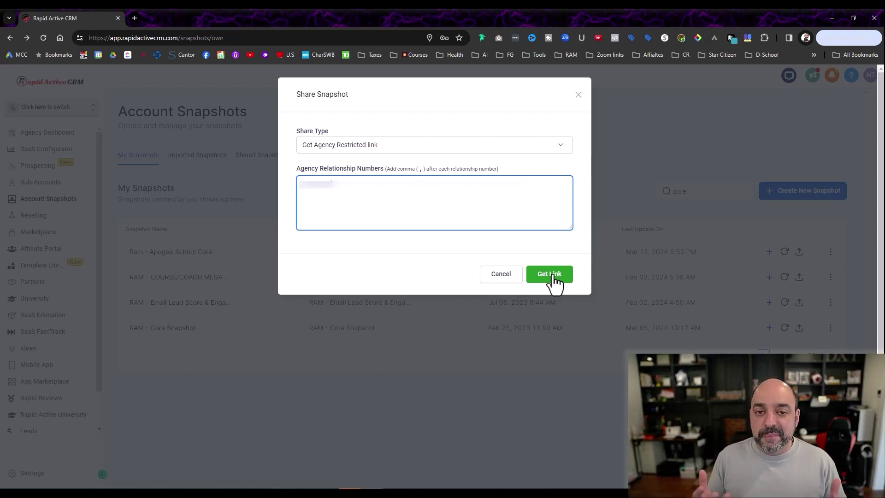
Change the share type to Get Sub-account Restricted link, and cancel the sharing dialog.
{"action": "left_click", "coordinate": [563, 150]}
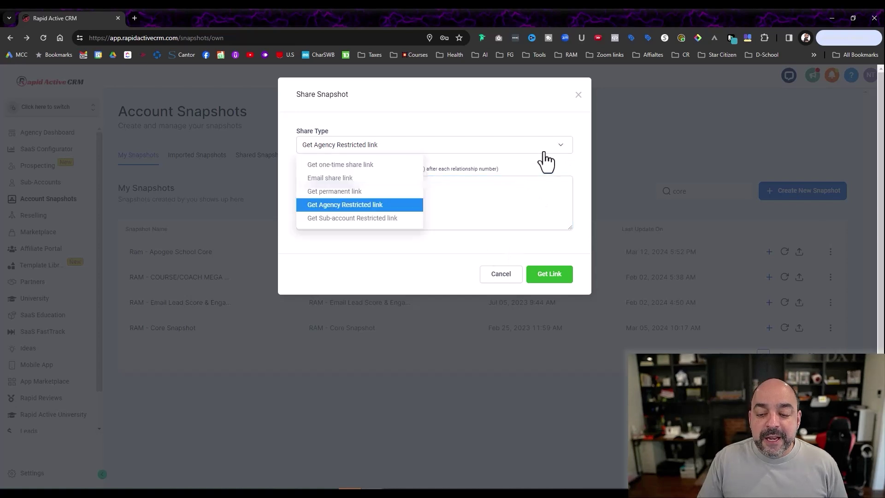
{"action": "left_click", "coordinate": [341, 217]}
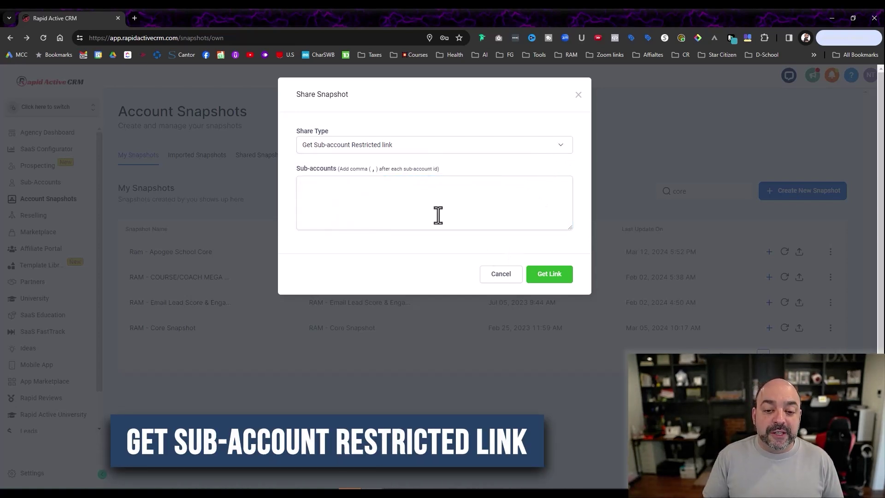
{"action": "left_click", "coordinate": [501, 281]}
Duplicate the CRM browser tab, switch it to the Automated Marketer sub-account and select the sub-account ID in its web address.
{"action": "right_click", "coordinate": [86, 18]}
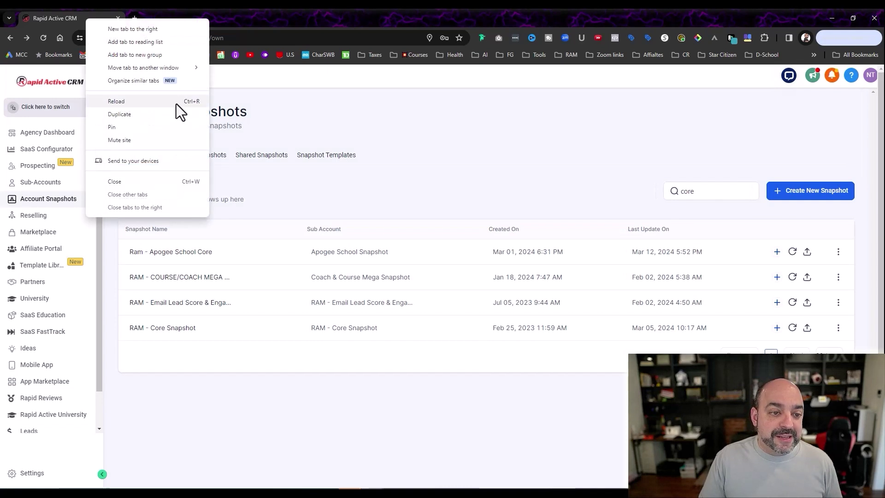
{"action": "left_click", "coordinate": [176, 115]}
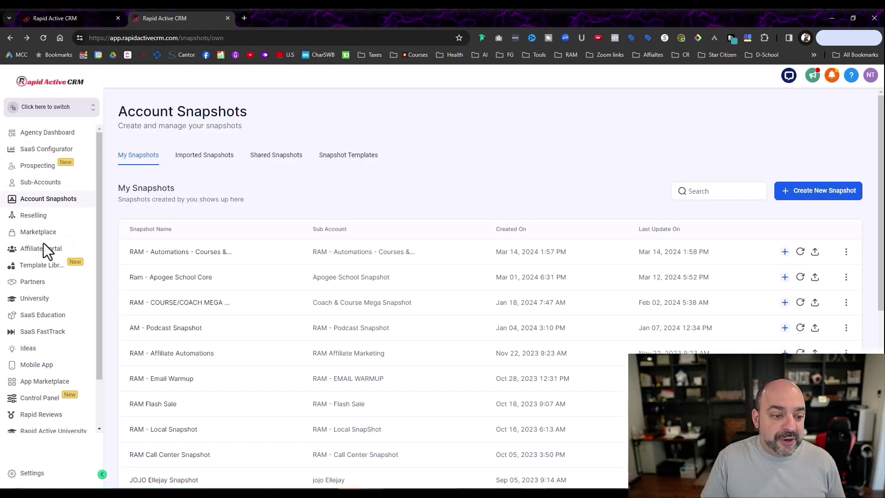
{"action": "left_click", "coordinate": [69, 108]}
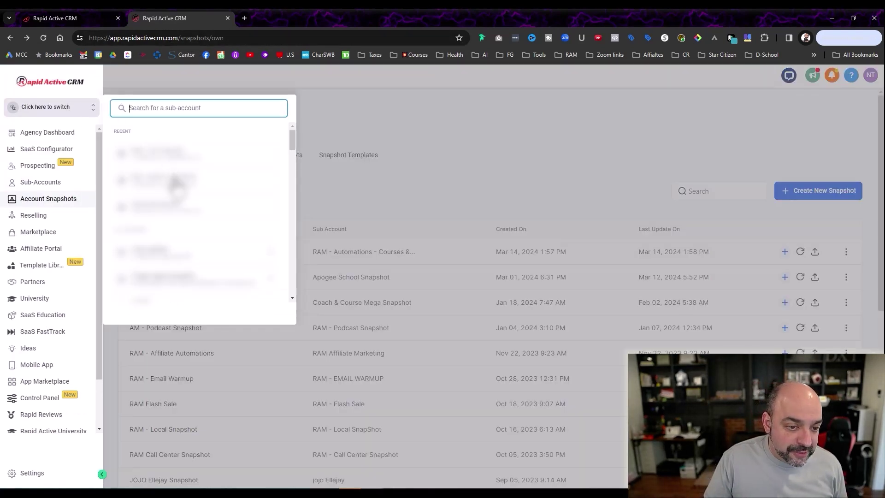
{"action": "left_click", "coordinate": [177, 212]}
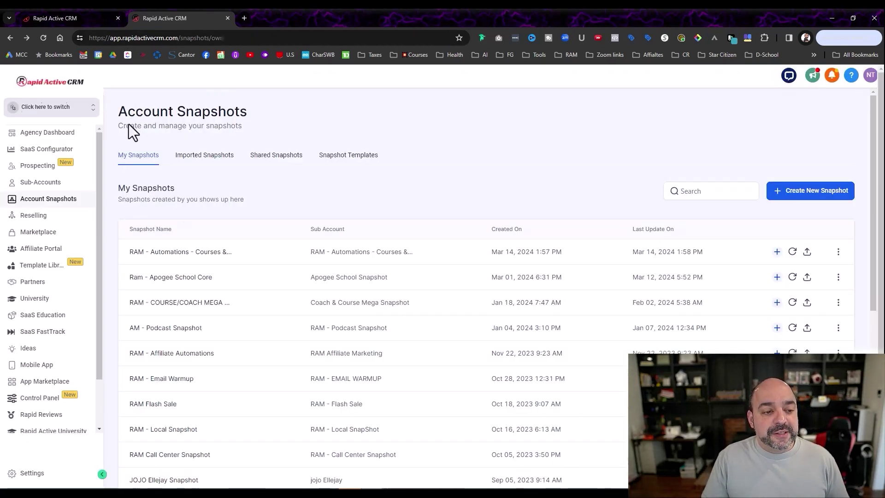
{"action": "left_click", "coordinate": [192, 37]}
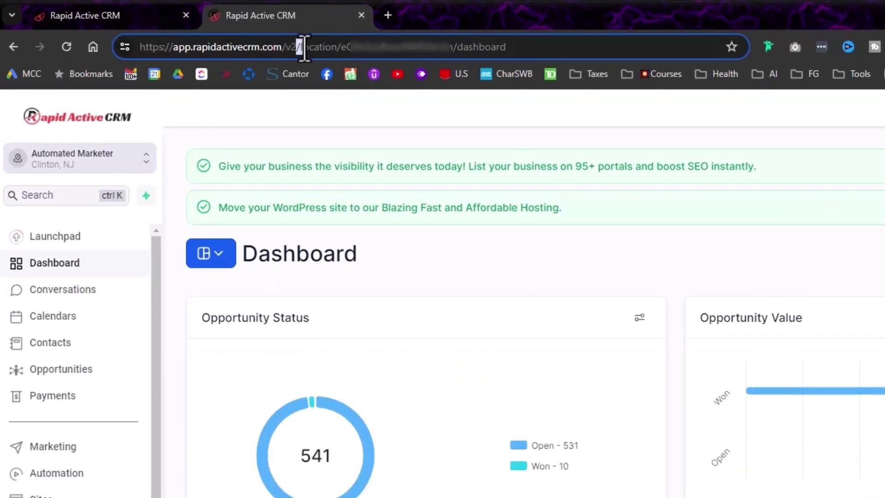
{"action": "left_click_drag", "start_coordinate": [304, 47], "coordinate": [461, 46]}
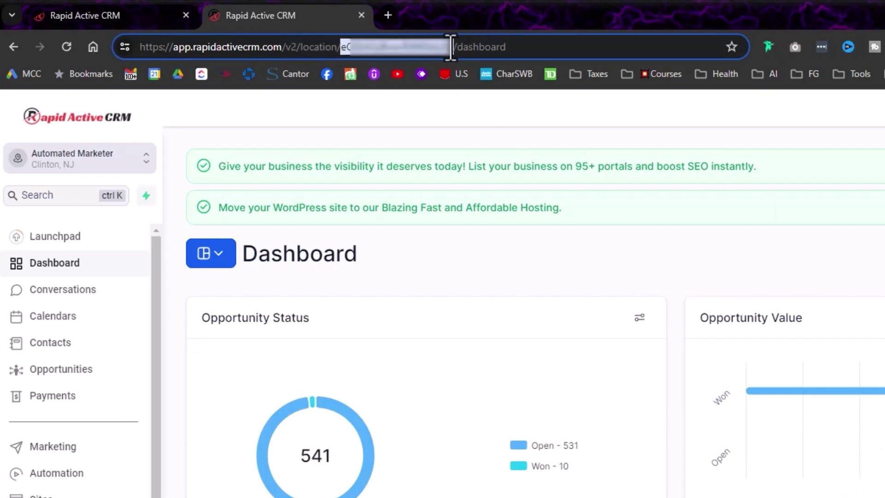
Back in Account Snapshots, set up a Sub-account Restricted link for RAM - Core Snapshot with the copied sub-account ID, and cancel it.
{"action": "left_click", "coordinate": [141, 16]}
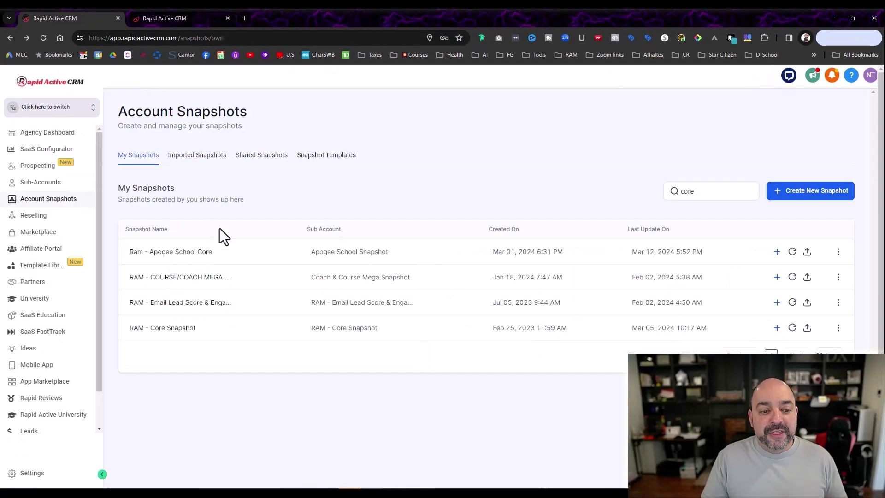
{"action": "left_click", "coordinate": [838, 327]}
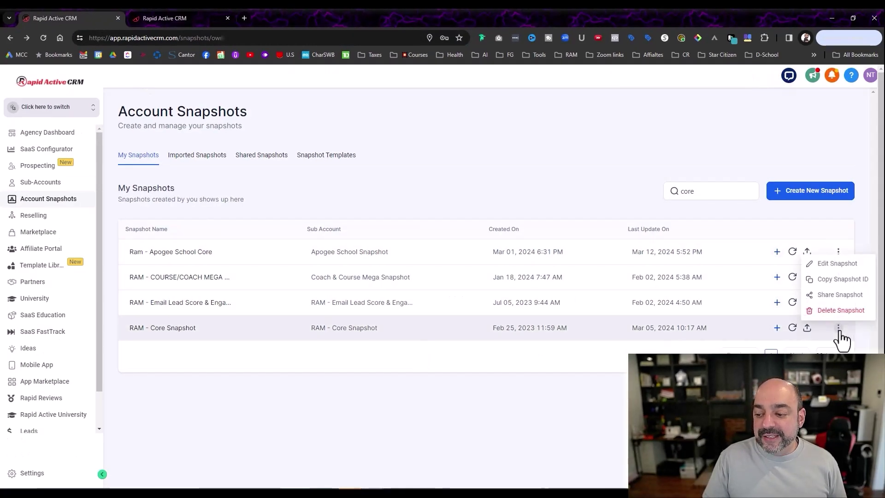
{"action": "left_click", "coordinate": [845, 299]}
{"action": "left_click", "coordinate": [367, 146]}
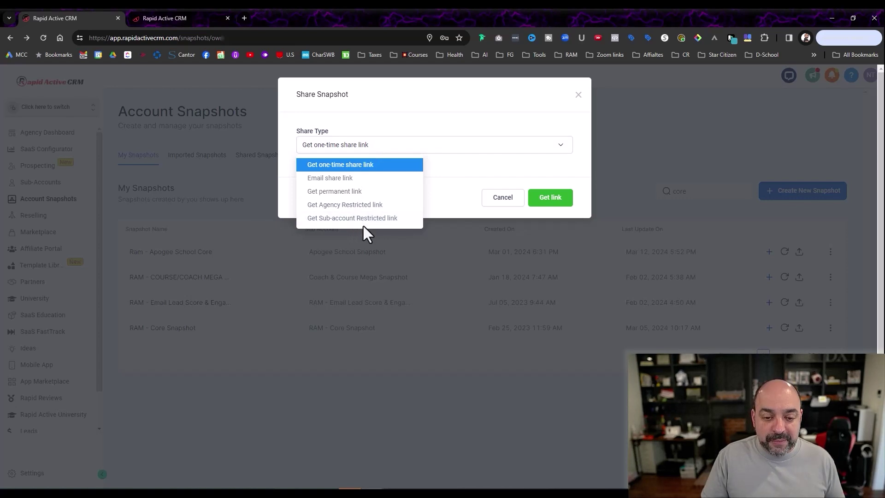
{"action": "left_click", "coordinate": [365, 220]}
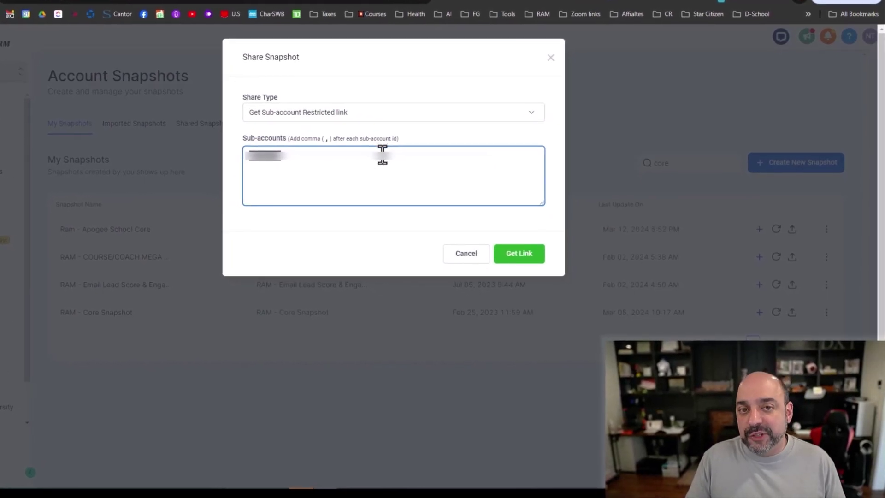
{"action": "left_click", "coordinate": [443, 240]}
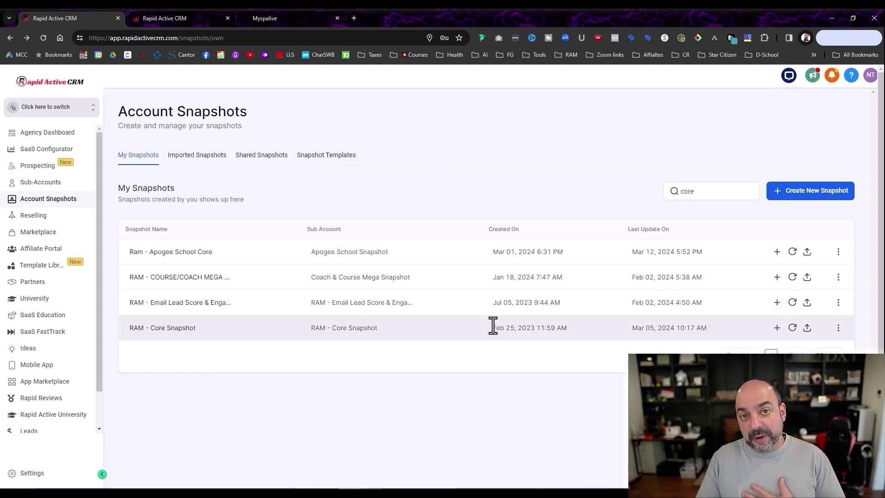
Generate a one-time share link for RAM - Core Snapshot and copy it.
{"action": "left_click", "coordinate": [838, 328]}
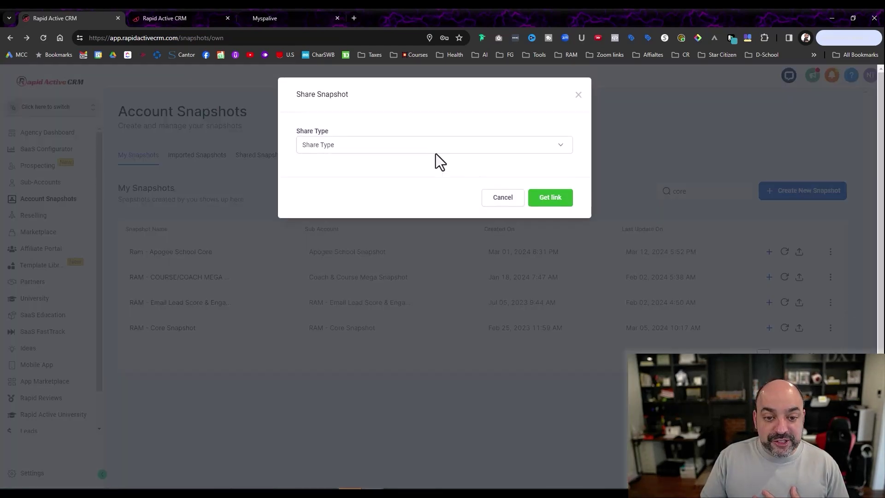
{"action": "left_click", "coordinate": [417, 133]}
{"action": "left_click", "coordinate": [369, 163]}
{"action": "left_click", "coordinate": [634, 276]}
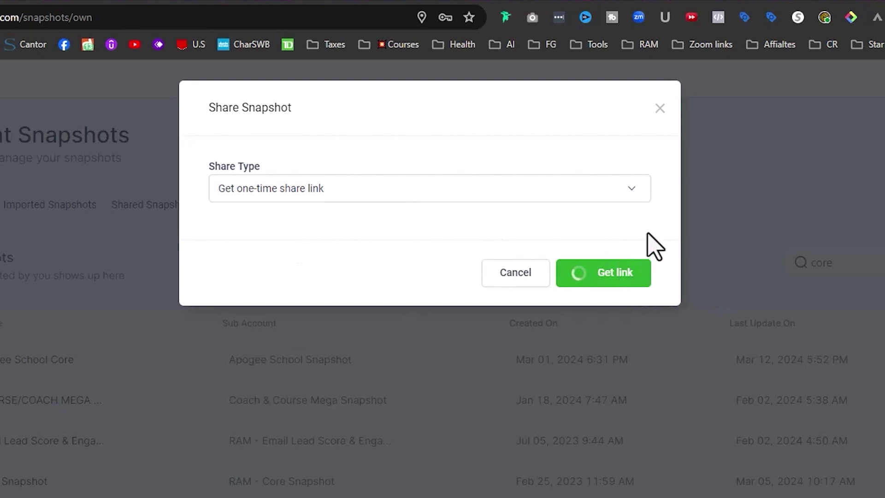
{"action": "left_click", "coordinate": [509, 182]}
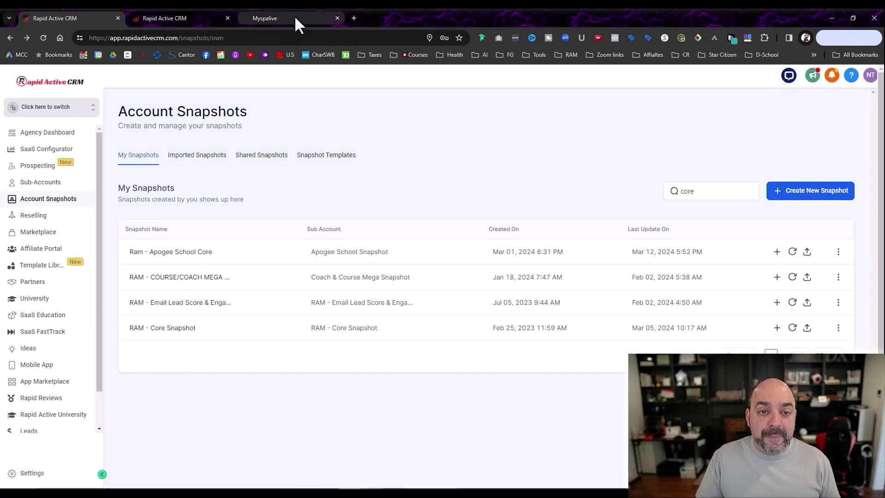
Switch to the HighLevel browser tab and sign out of the account.
{"action": "left_click", "coordinate": [295, 18]}
{"action": "left_click", "coordinate": [871, 74]}
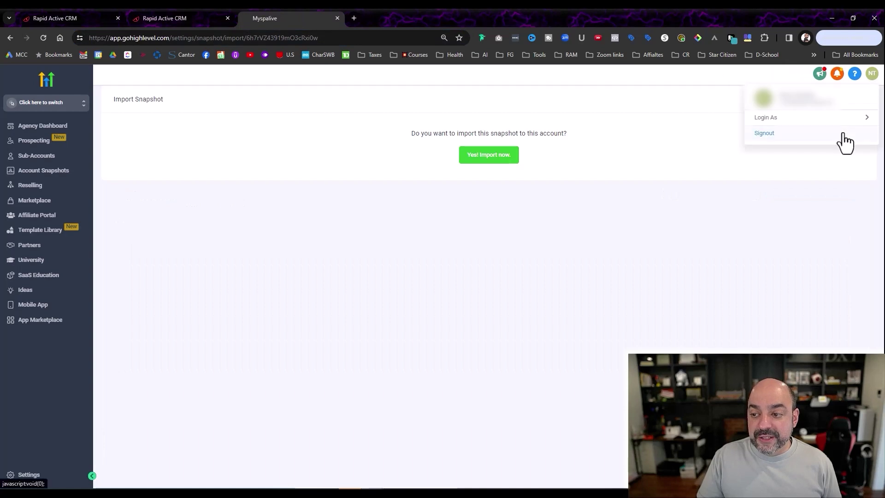
{"action": "left_click", "coordinate": [843, 134]}
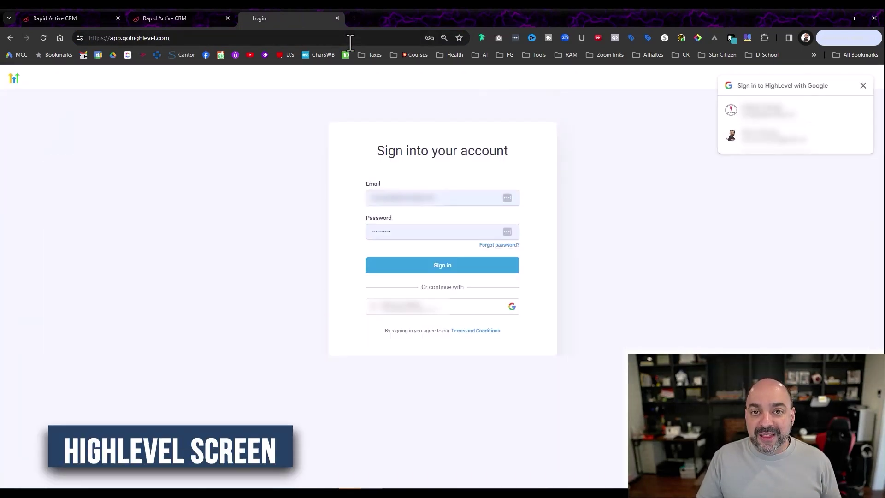
Open the copied snapshot share link in place of the HighLevel login page, and pause the intro video.
{"action": "left_click", "coordinate": [169, 38]}
{"action": "right_click", "coordinate": [156, 39]}
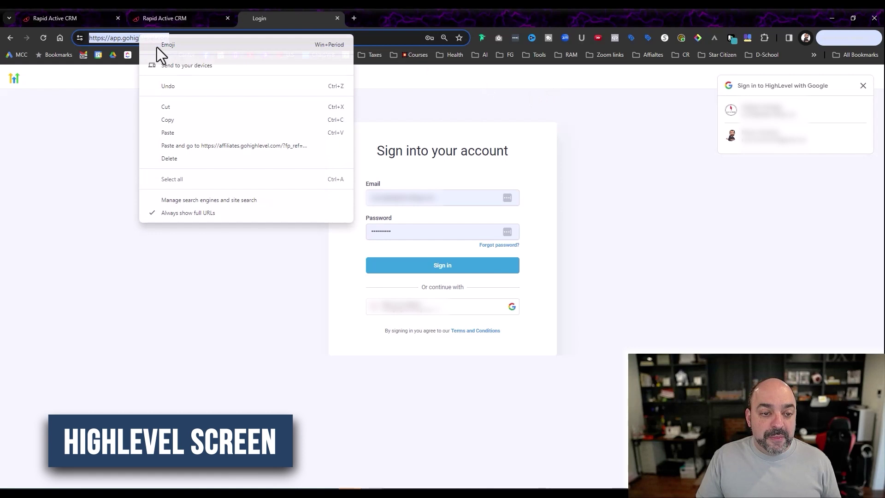
{"action": "left_click", "coordinate": [207, 132]}
{"action": "key", "text": "Return"}
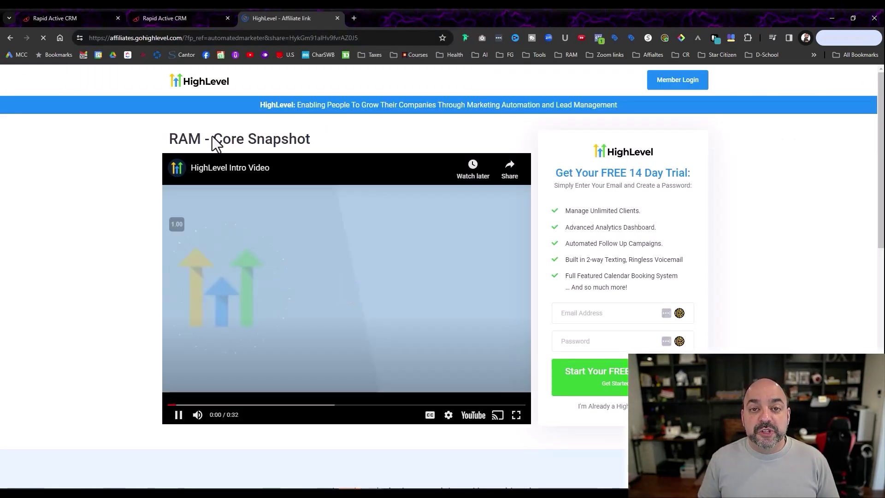
{"action": "left_click", "coordinate": [176, 424]}
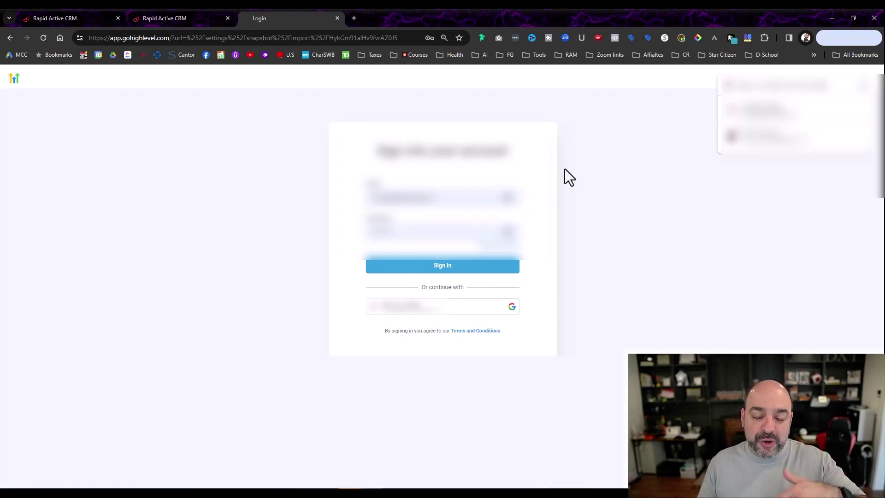
Sign in to HighLevel with the prefilled credentials and select the agency account that receives the snapshot import.
{"action": "left_click", "coordinate": [452, 272]}
{"action": "scroll", "coordinate": [451, 148], "scroll_direction": "down", "scroll_amount": 5}
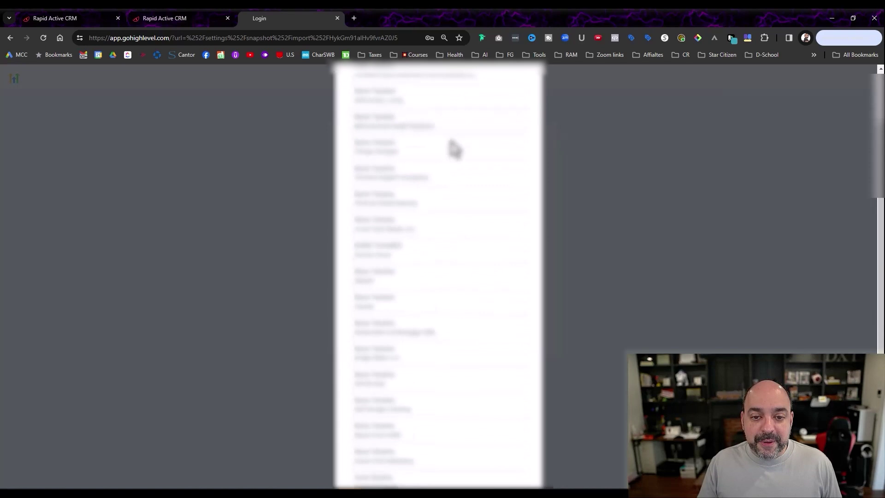
{"action": "left_click", "coordinate": [451, 168]}
{"action": "left_click", "coordinate": [371, 198]}
{"action": "left_click", "coordinate": [439, 220]}
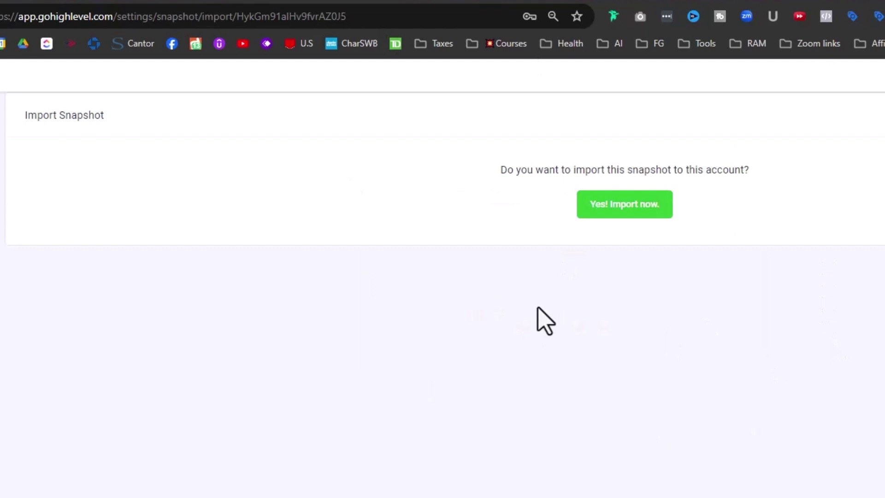
Confirm the import of the shared snapshot into the agency account.
{"action": "left_click", "coordinate": [640, 210]}
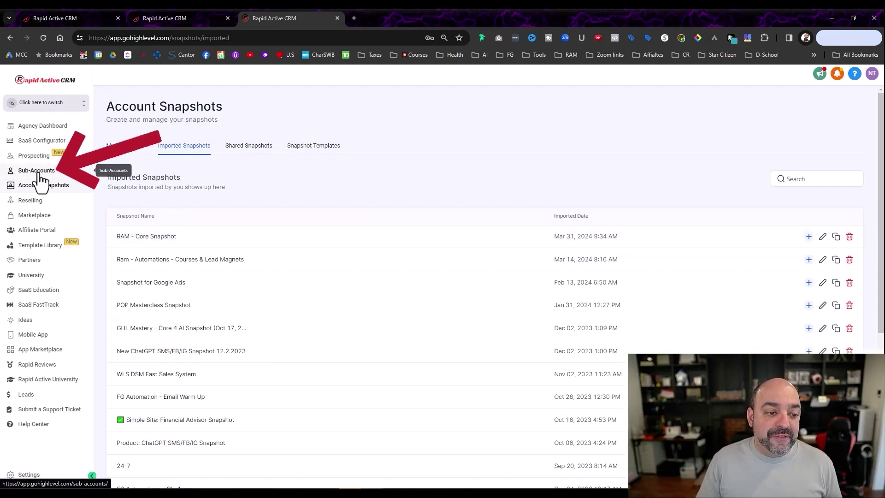
Search the agency's sub-accounts for "automated" and open the Automated Patient sub-account's details.
{"action": "left_click", "coordinate": [58, 172]}
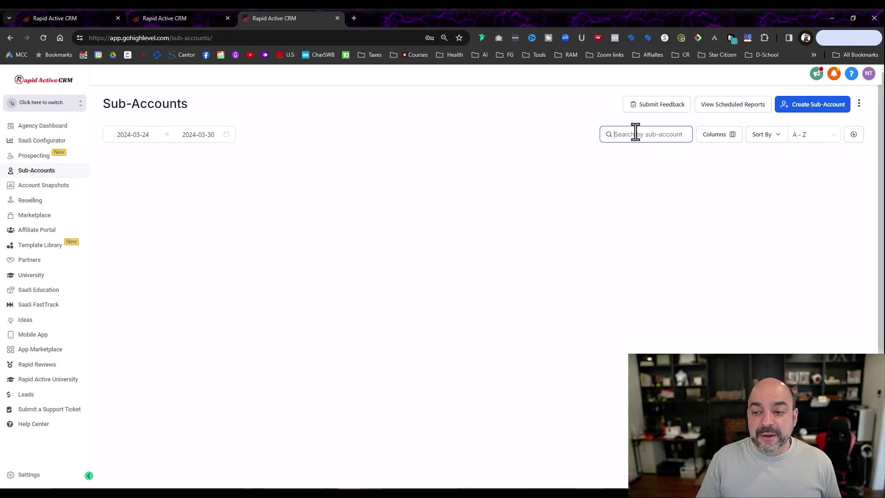
{"action": "type", "text": "autoamted"}
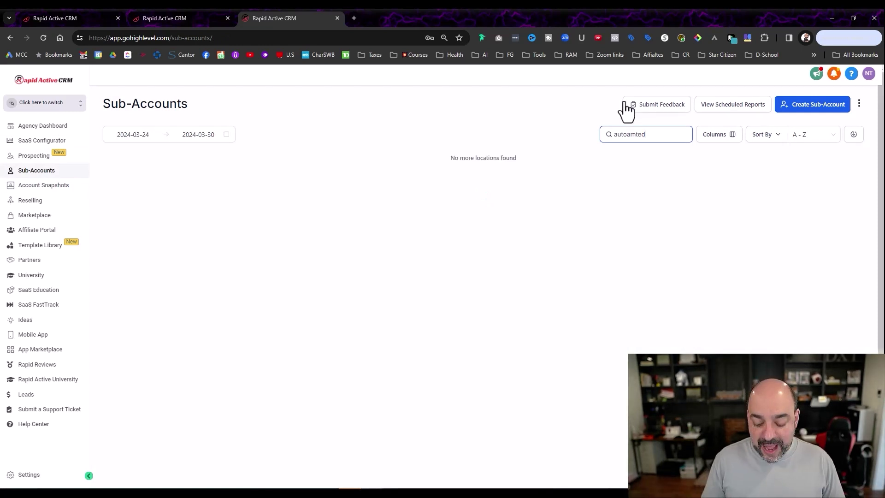
{"action": "key", "text": "BackSpace"}
{"action": "key", "text": "BackSpace"}
{"action": "key", "text": "BackSpace"}
{"action": "key", "text": "BackSpace"}
{"action": "key", "text": "BackSpace"}
{"action": "type", "text": "matred"}
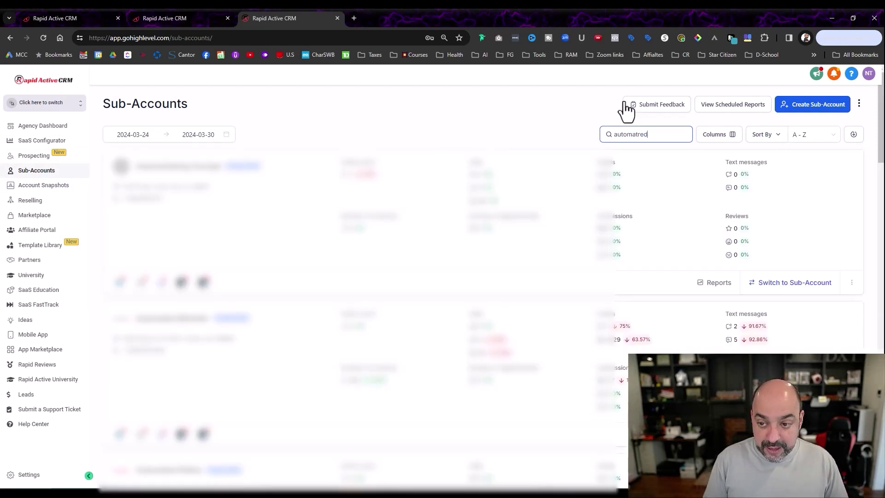
{"action": "key", "text": "BackSpace"}
{"action": "key", "text": "BackSpace"}
{"action": "key", "text": "BackSpace"}
{"action": "type", "text": "ed"}
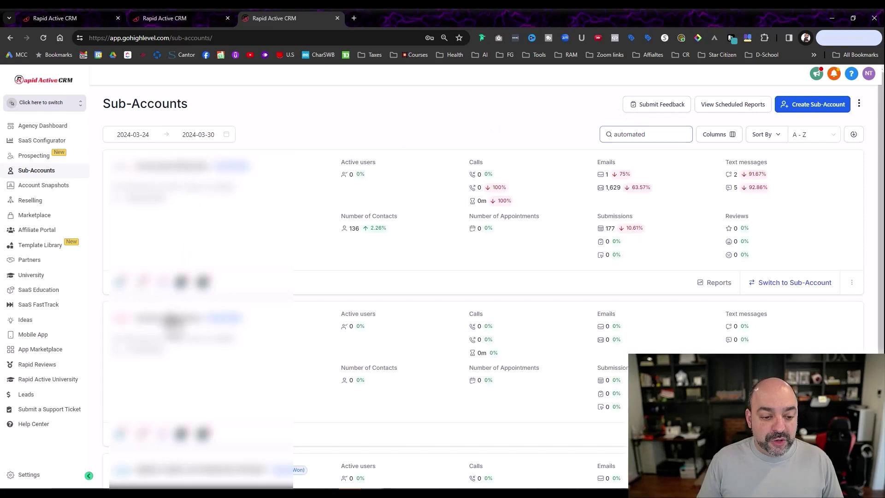
{"action": "left_click", "coordinate": [465, 198]}
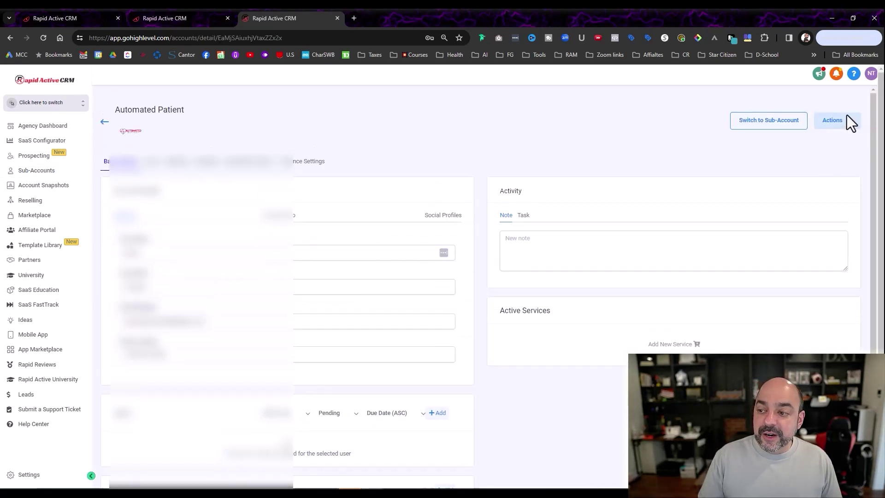
Start loading a snapshot into the Automated Patient sub-account, choose an imported snapshot and continue to the asset selection.
{"action": "left_click", "coordinate": [841, 123]}
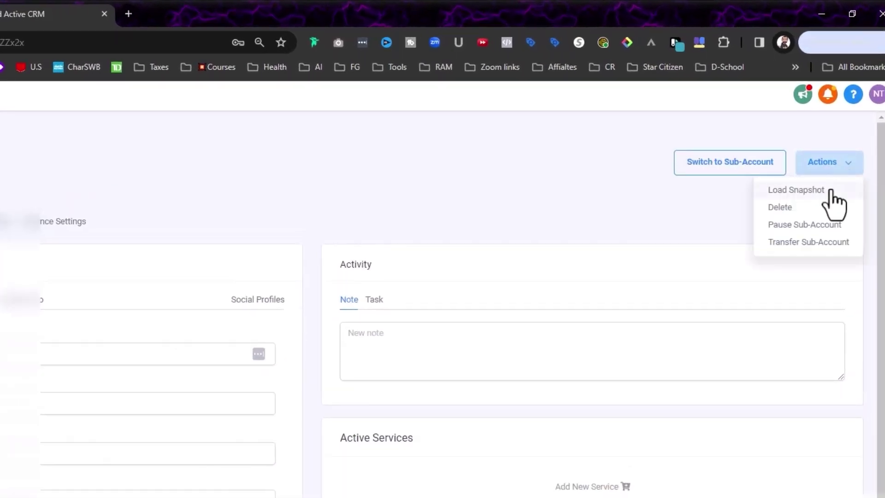
{"action": "left_click", "coordinate": [831, 190]}
{"action": "left_click", "coordinate": [208, 278]}
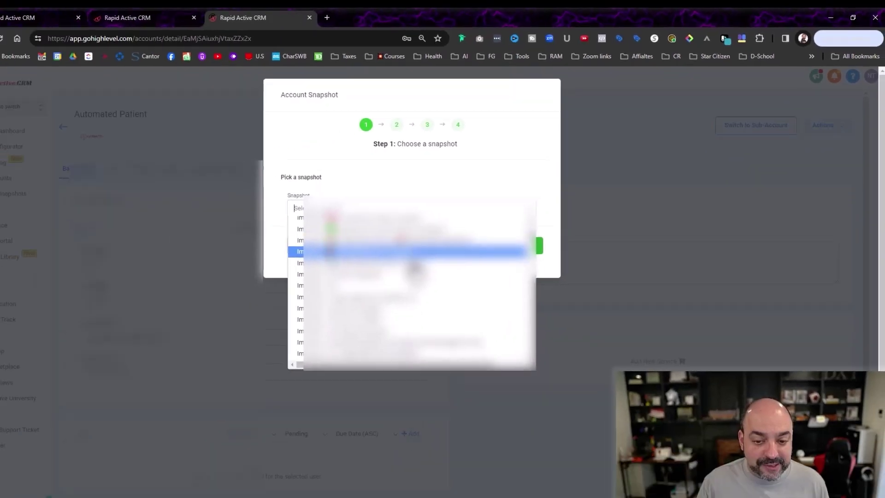
{"action": "scroll", "coordinate": [426, 277], "scroll_direction": "up", "scroll_amount": 1}
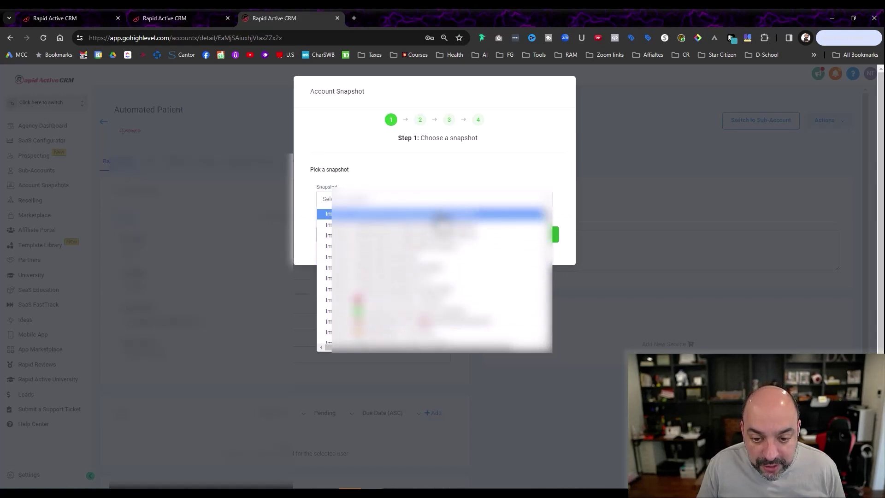
{"action": "scroll", "coordinate": [433, 269], "scroll_direction": "down", "scroll_amount": 2}
{"action": "scroll", "coordinate": [432, 270], "scroll_direction": "down", "scroll_amount": 2}
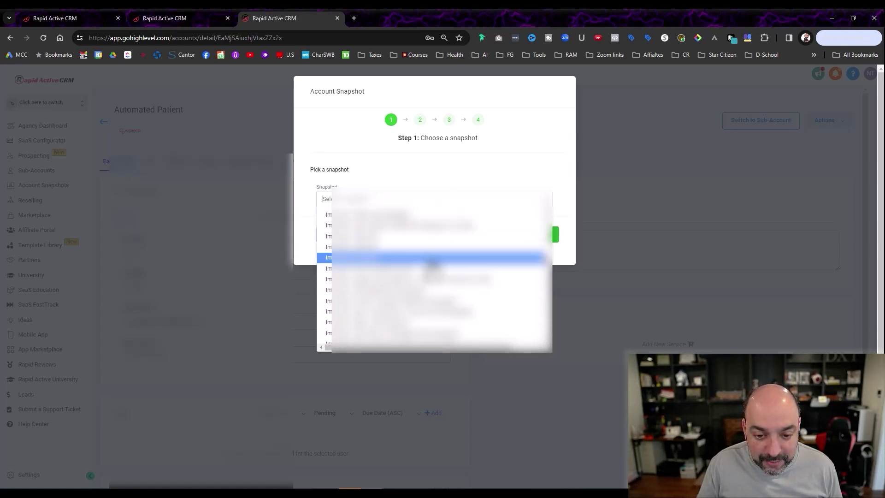
{"action": "left_click", "coordinate": [430, 260]}
{"action": "left_click", "coordinate": [529, 235]}
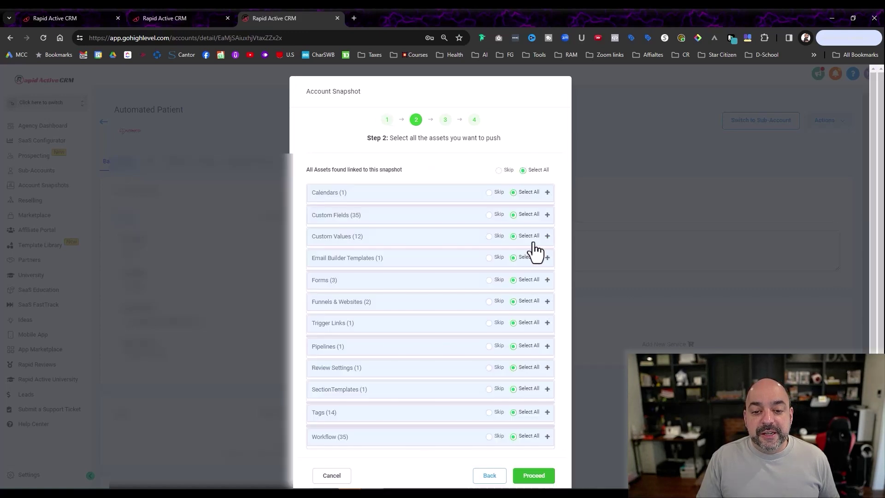
Examine the snapshot's individual assets under Calendars, Custom Fields, Custom Values, Email Builder Templates, Forms, and Funnels & Websites.
{"action": "left_click", "coordinate": [463, 195]}
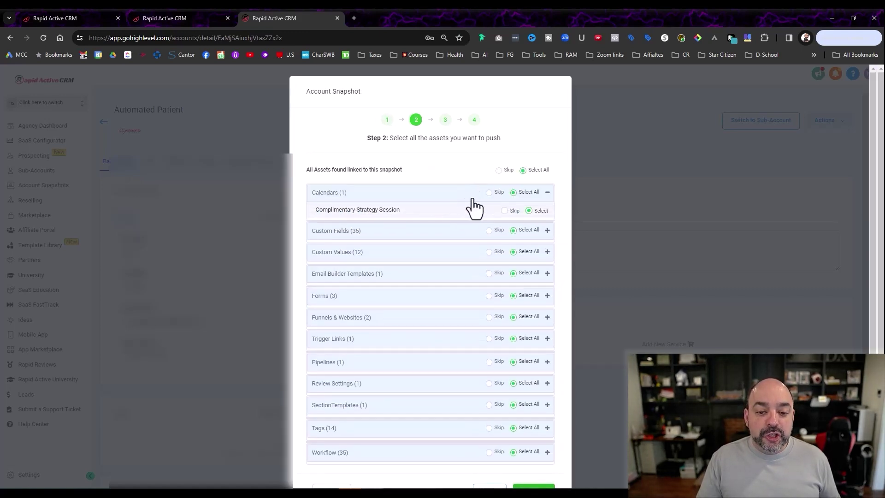
{"action": "left_click", "coordinate": [446, 235]}
{"action": "scroll", "coordinate": [421, 267], "scroll_direction": "down", "scroll_amount": 6}
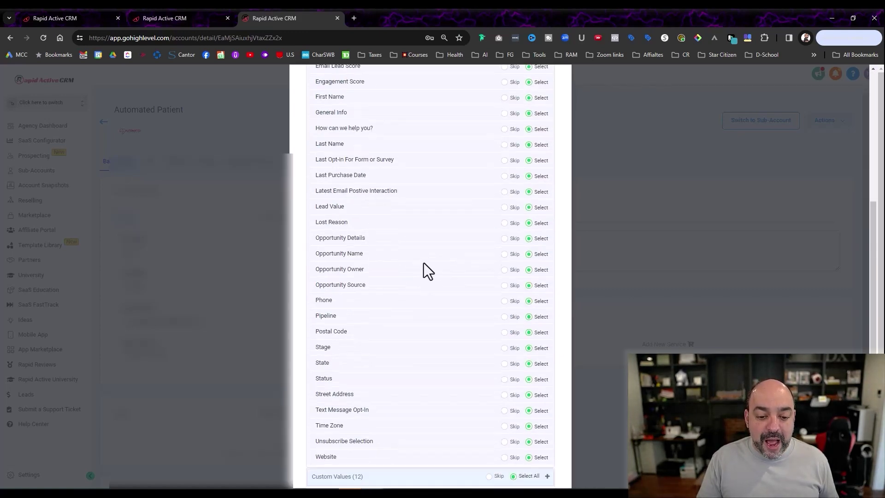
{"action": "scroll", "coordinate": [461, 248], "scroll_direction": "up", "scroll_amount": 6}
{"action": "scroll", "coordinate": [447, 228], "scroll_direction": "down", "scroll_amount": 10}
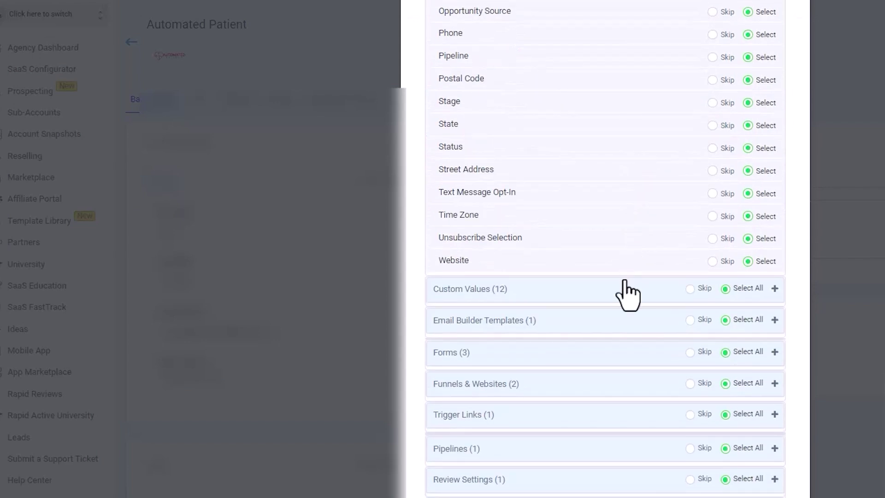
{"action": "left_click", "coordinate": [614, 298]}
{"action": "scroll", "coordinate": [604, 296], "scroll_direction": "down", "scroll_amount": 7}
{"action": "left_click", "coordinate": [607, 266]}
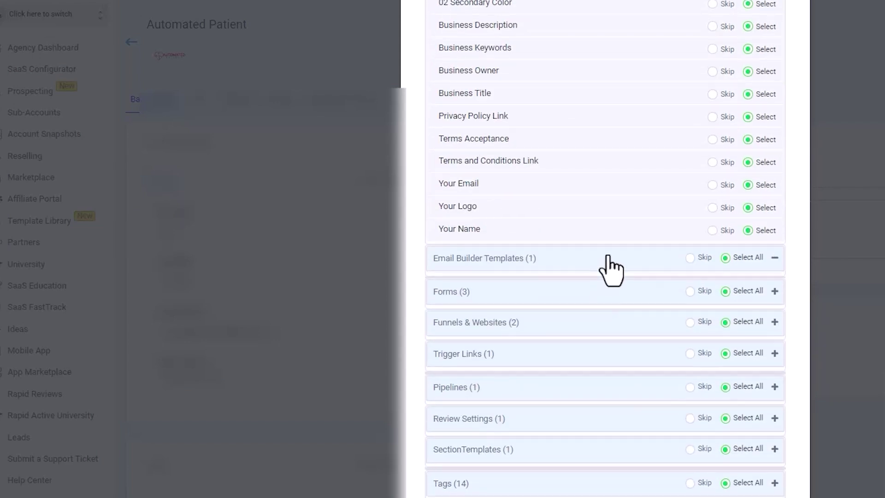
{"action": "scroll", "coordinate": [562, 289], "scroll_direction": "down", "scroll_amount": 2}
{"action": "left_click", "coordinate": [581, 235]}
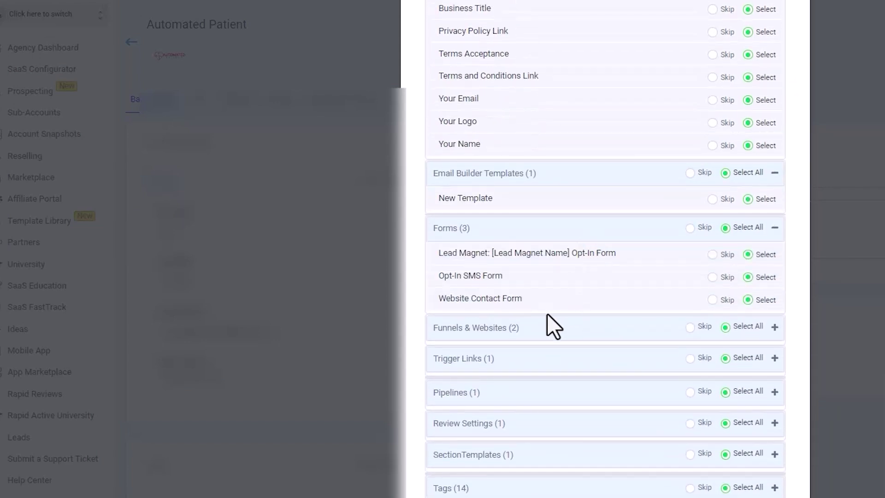
{"action": "left_click", "coordinate": [542, 331]}
Keep all assets linked to the snapshot selected for the push and proceed past the asset selection.
{"action": "scroll", "coordinate": [562, 303], "scroll_direction": "up", "scroll_amount": 15}
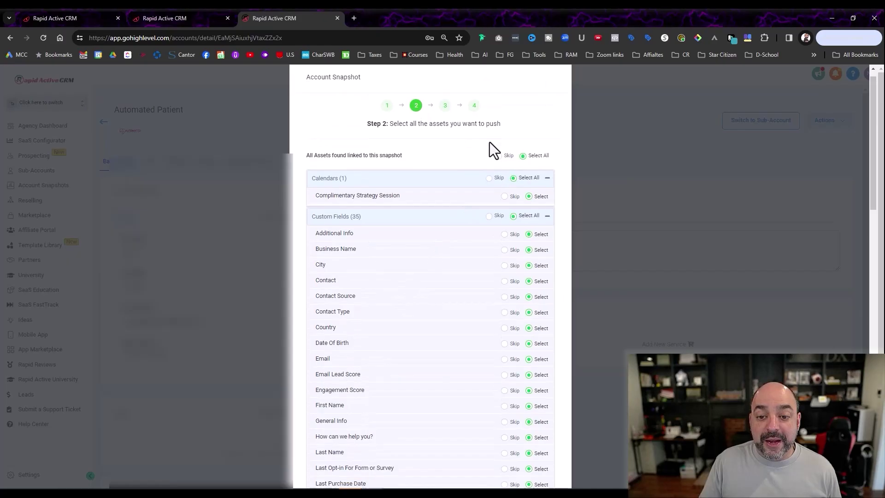
{"action": "scroll", "coordinate": [480, 233], "scroll_direction": "down", "scroll_amount": 15}
{"action": "left_click", "coordinate": [533, 445]}
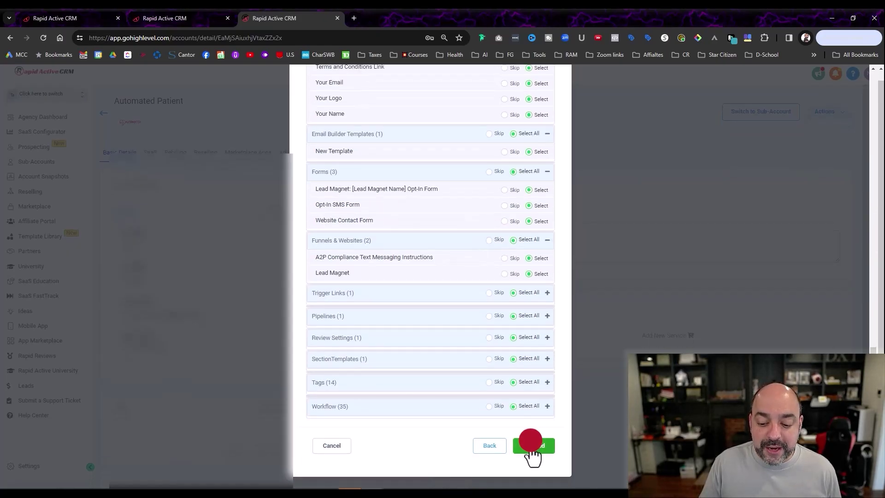